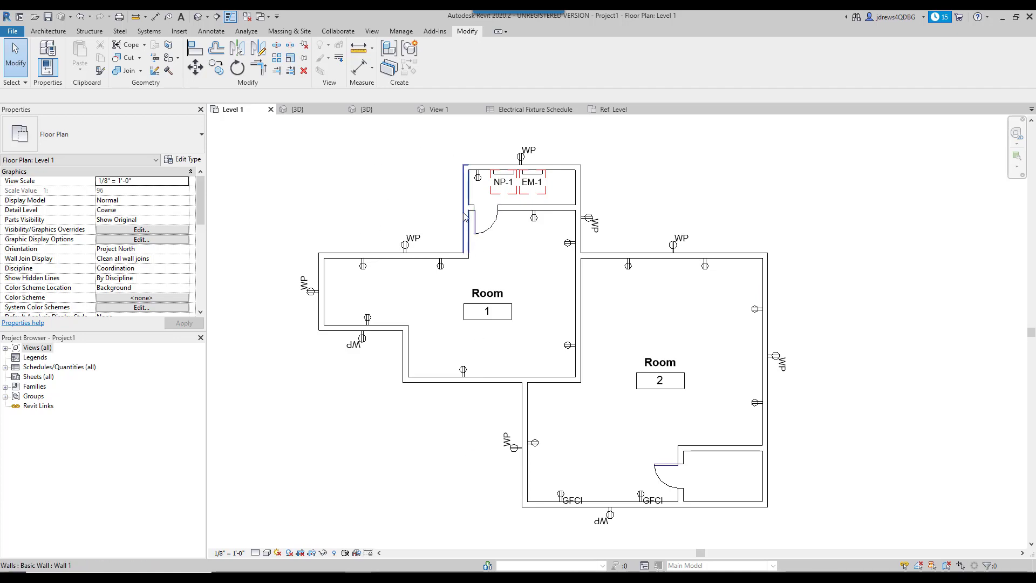
# - Start a new Schedule/Quantities and choose Electrical Fixtures as its category
pyautogui.click(378, 32)
pyautogui.click(586, 67)
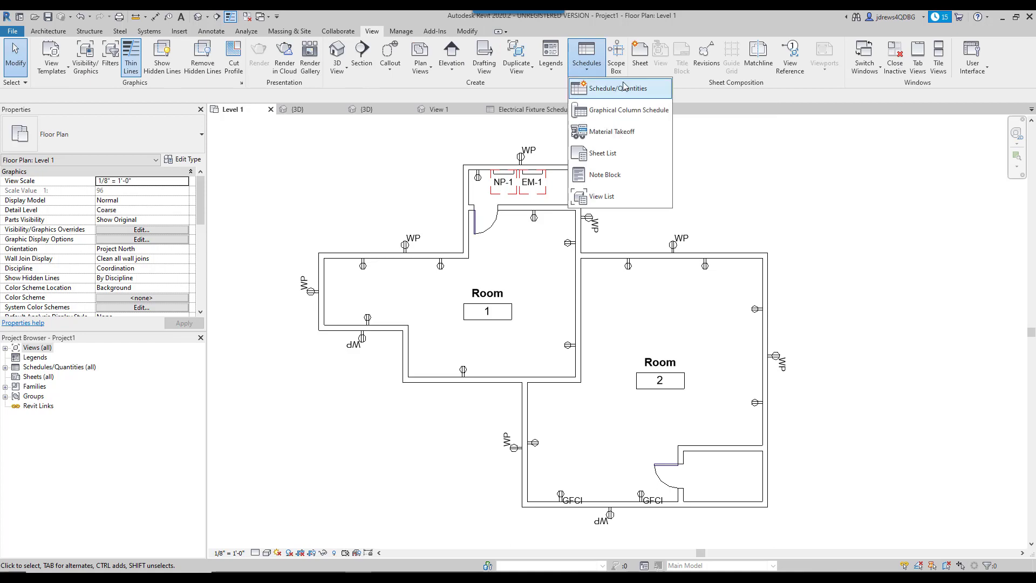
pyautogui.click(36, 373)
pyautogui.click(41, 371)
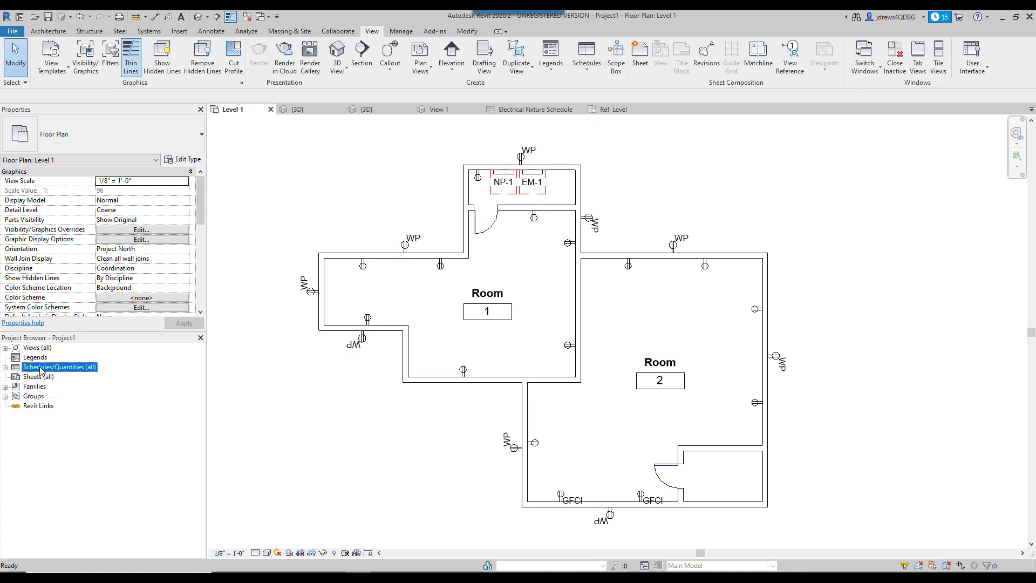
pyautogui.rightClick(41, 370)
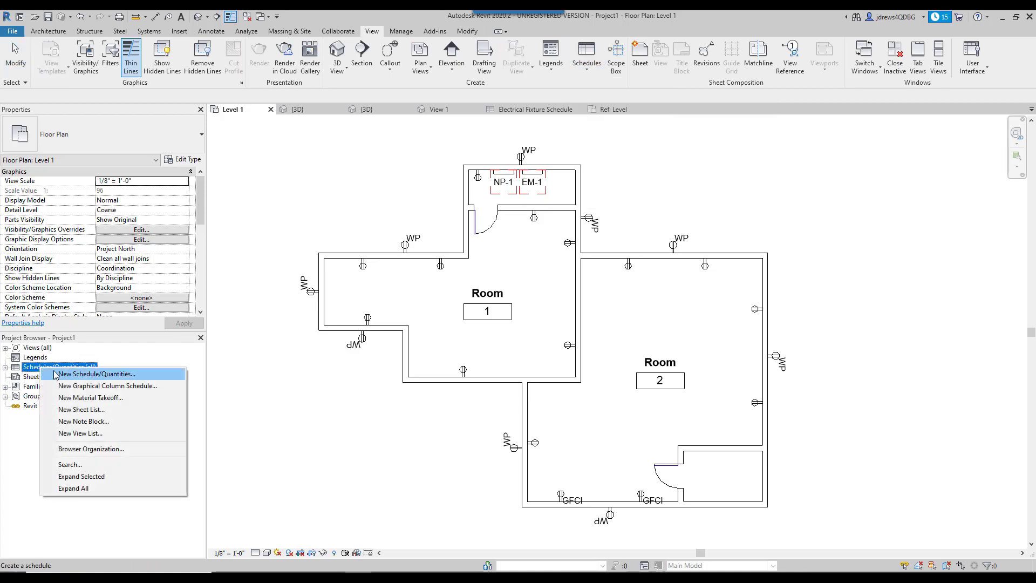
pyautogui.click(84, 376)
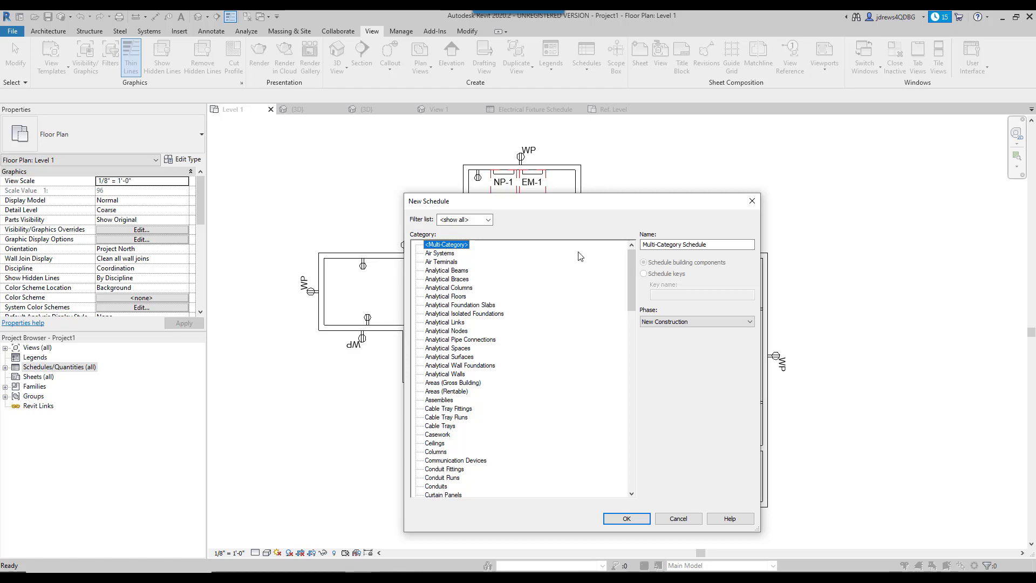
pyautogui.moveTo(638, 203); pyautogui.dragTo(805, 206)
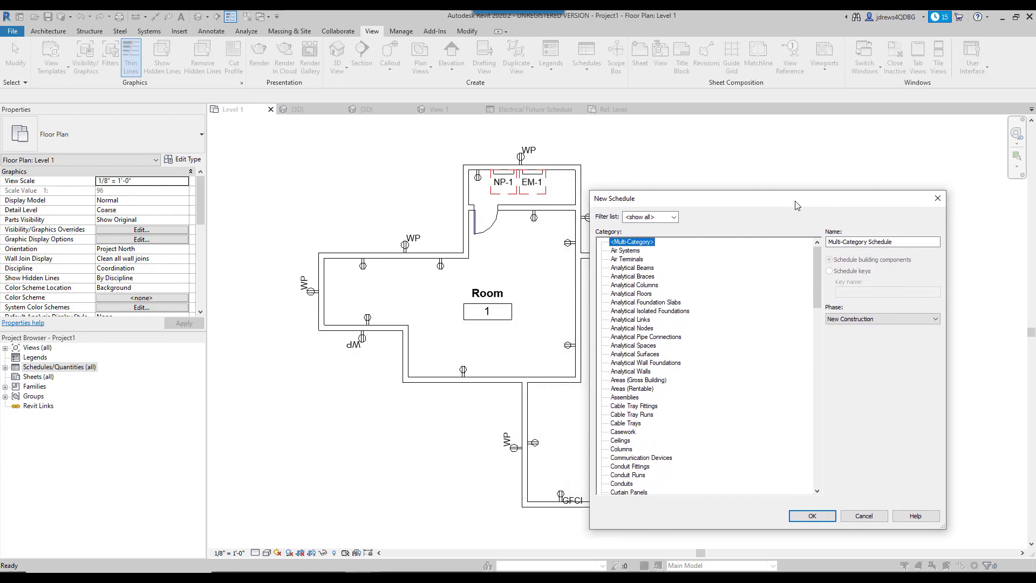
pyautogui.scroll(-1, 696, 367)
pyautogui.scroll(-4, 696, 367)
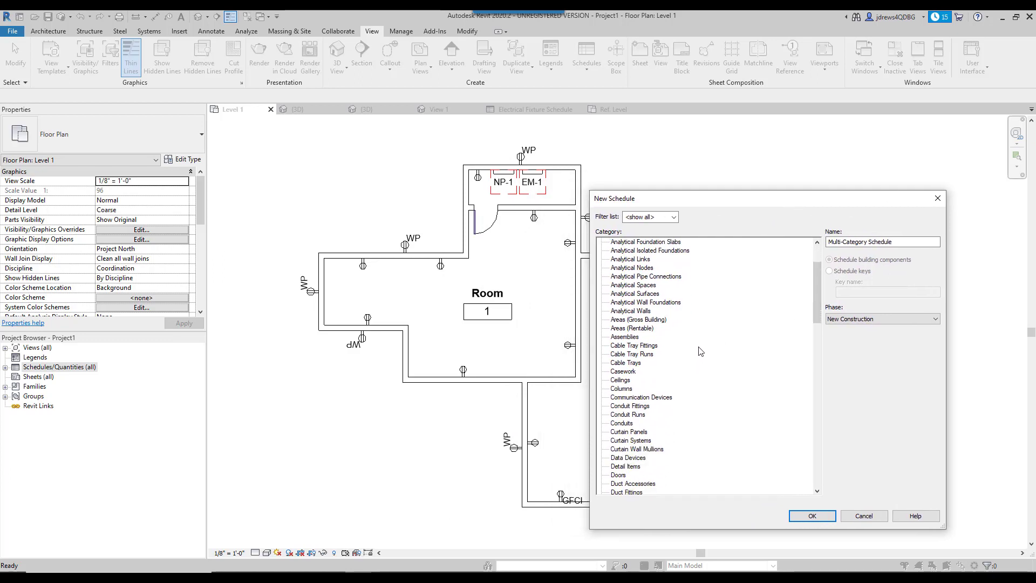
pyautogui.scroll(-1, 751, 441)
pyautogui.scroll(-1, 752, 441)
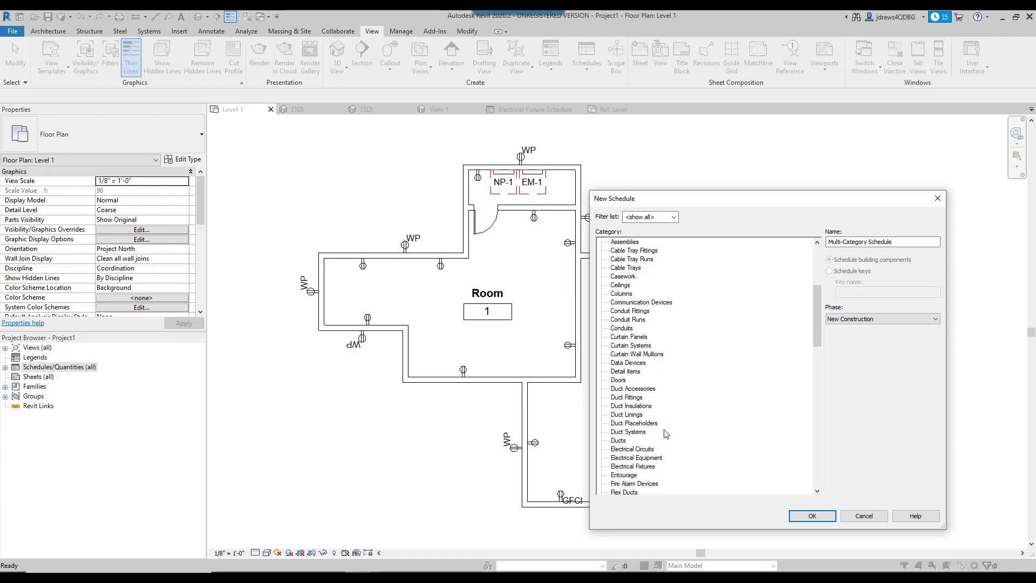
pyautogui.click(636, 467)
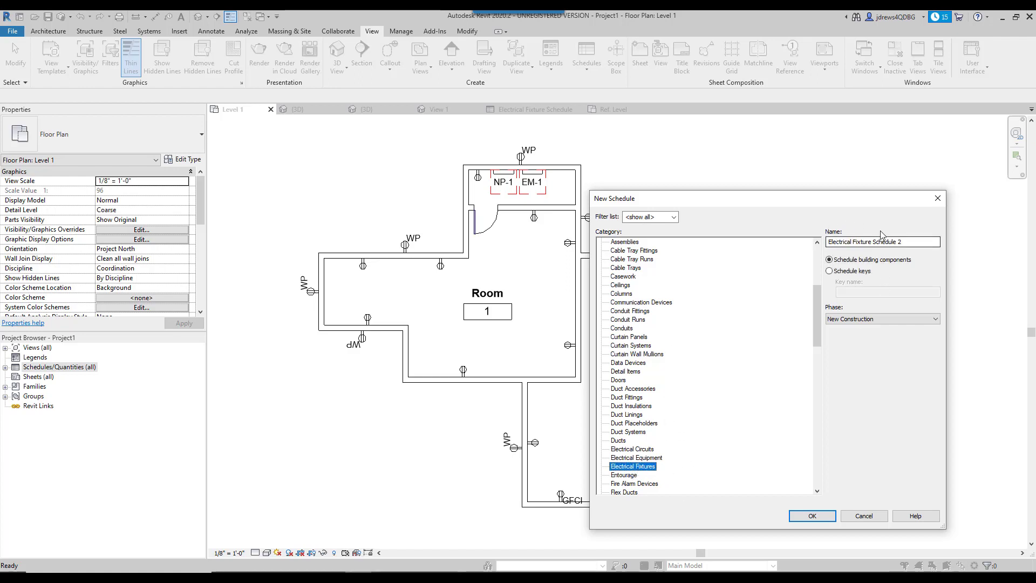
# - Name the new schedule "Test Schedule" and create it
pyautogui.press('Tab')
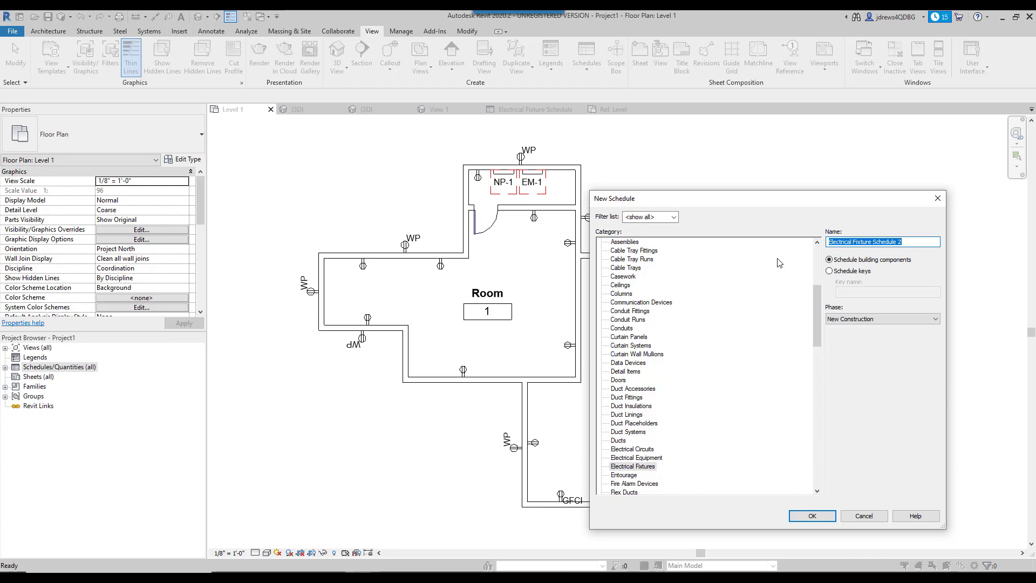
pyautogui.write('Test Schedule')
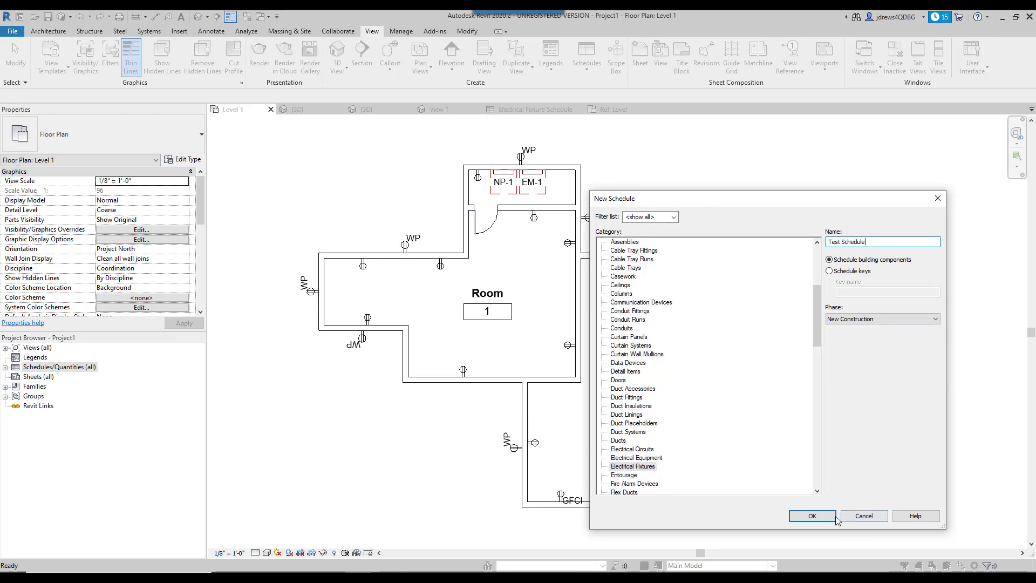
pyautogui.click(812, 515)
# - Add the Family and Type and Count fields to the schedule, and widen the Family and Type column to fit its text
pyautogui.moveTo(431, 248); pyautogui.dragTo(631, 162)
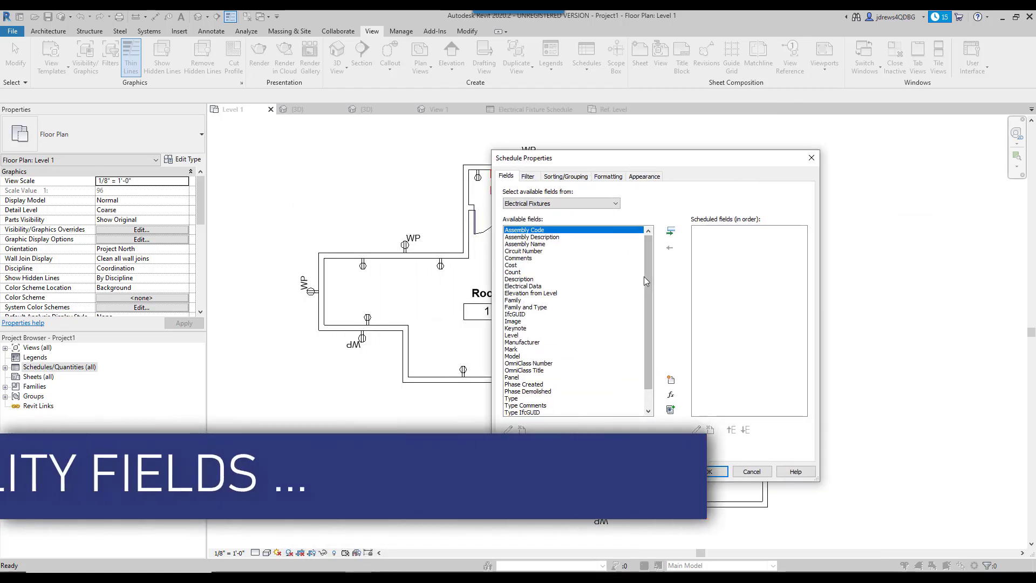
pyautogui.scroll(-1, 621, 267)
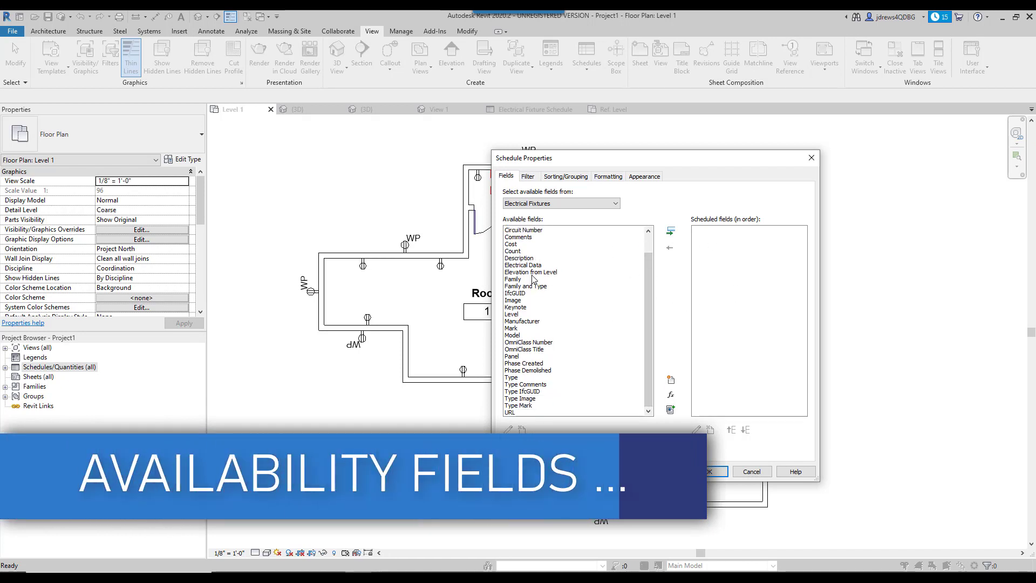
pyautogui.scroll(1, 652, 276)
pyautogui.moveTo(651, 272); pyautogui.dragTo(652, 254)
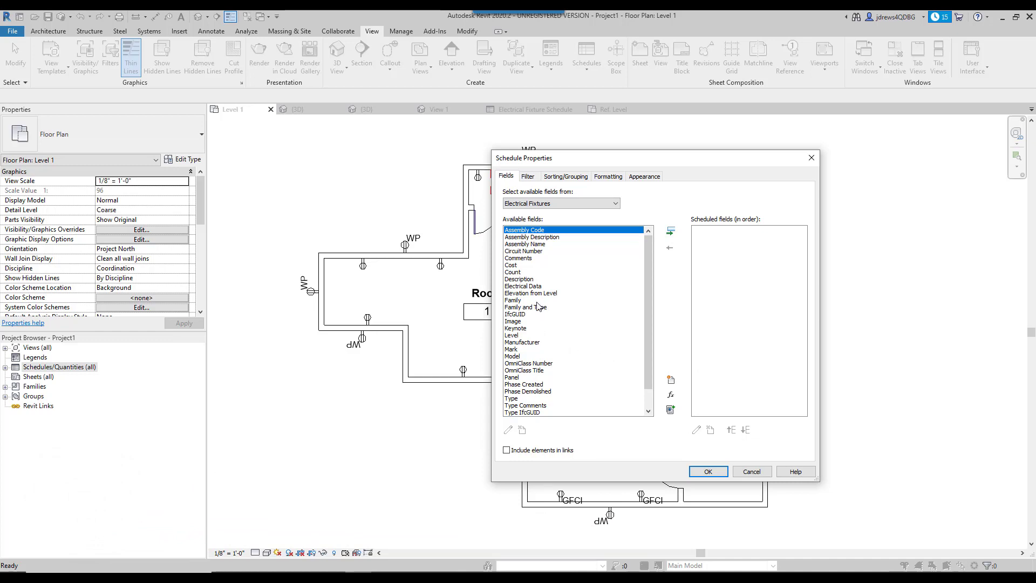
pyautogui.click(532, 307)
pyautogui.click(670, 230)
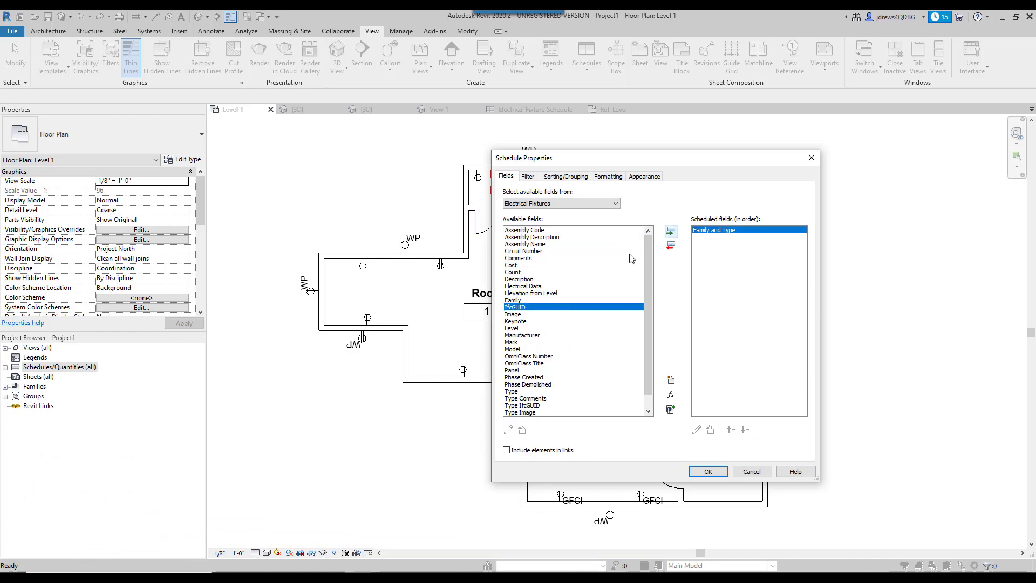
pyautogui.click(625, 272)
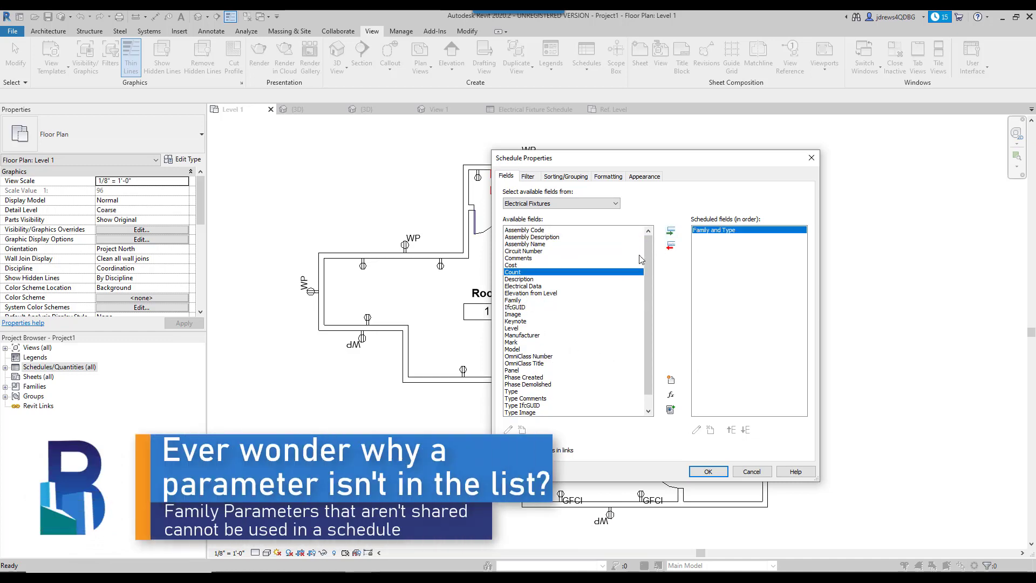
pyautogui.click(670, 231)
pyautogui.moveTo(645, 264)
pyautogui.mouseDown()
pyautogui.moveTo(647, 283)
pyautogui.moveTo(642, 267)
pyautogui.mouseUp()
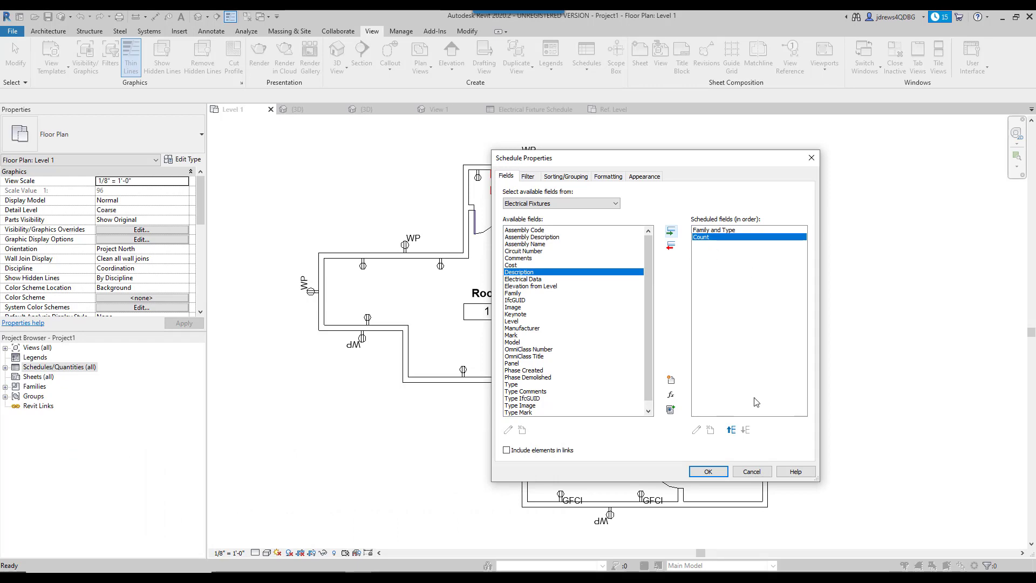
pyautogui.click(708, 471)
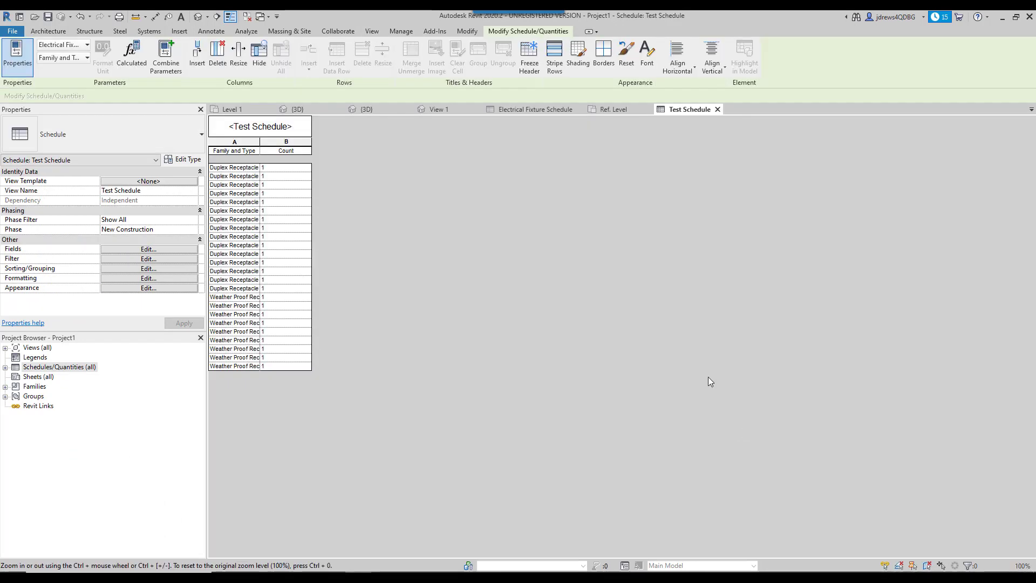
pyautogui.moveTo(261, 143); pyautogui.dragTo(322, 165)
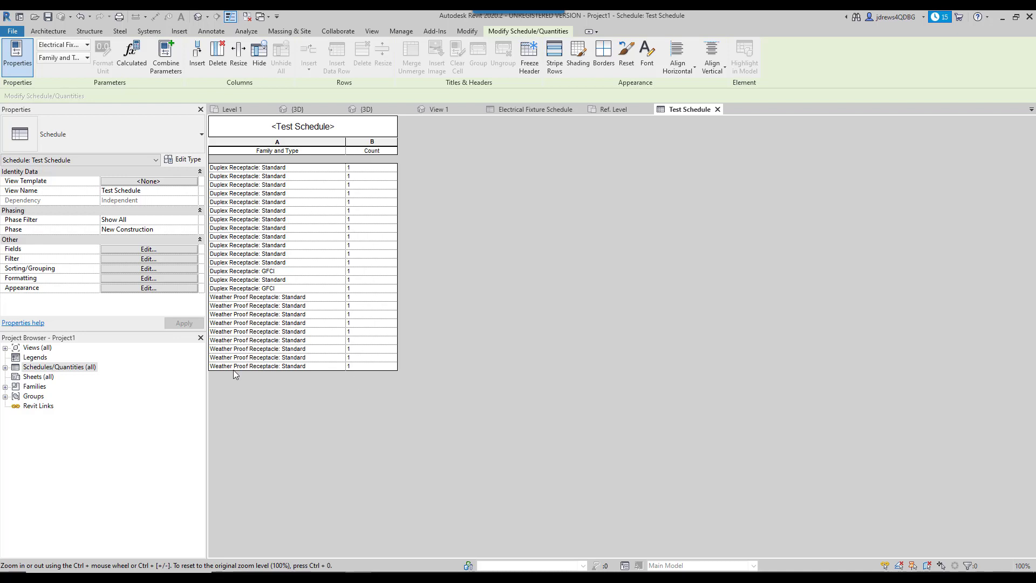
# - Check which fields are available for filtering the schedule
pyautogui.click(121, 260)
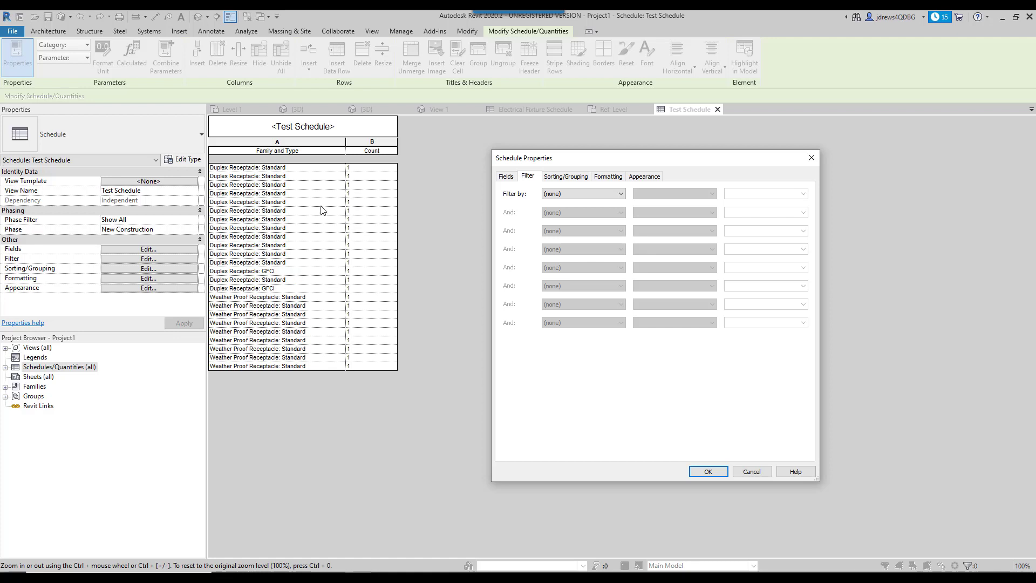
pyautogui.click(573, 194)
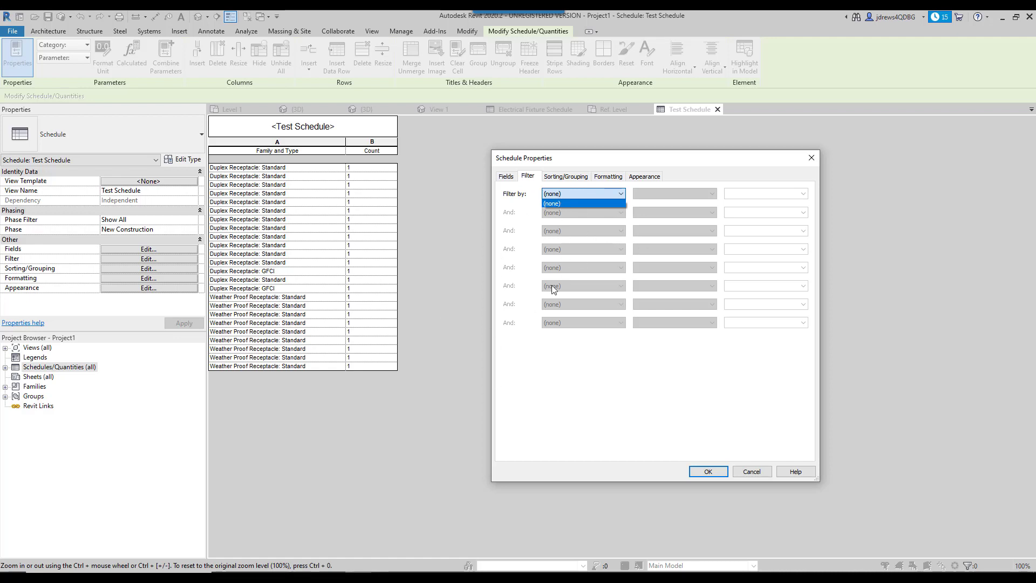
pyautogui.click(638, 161)
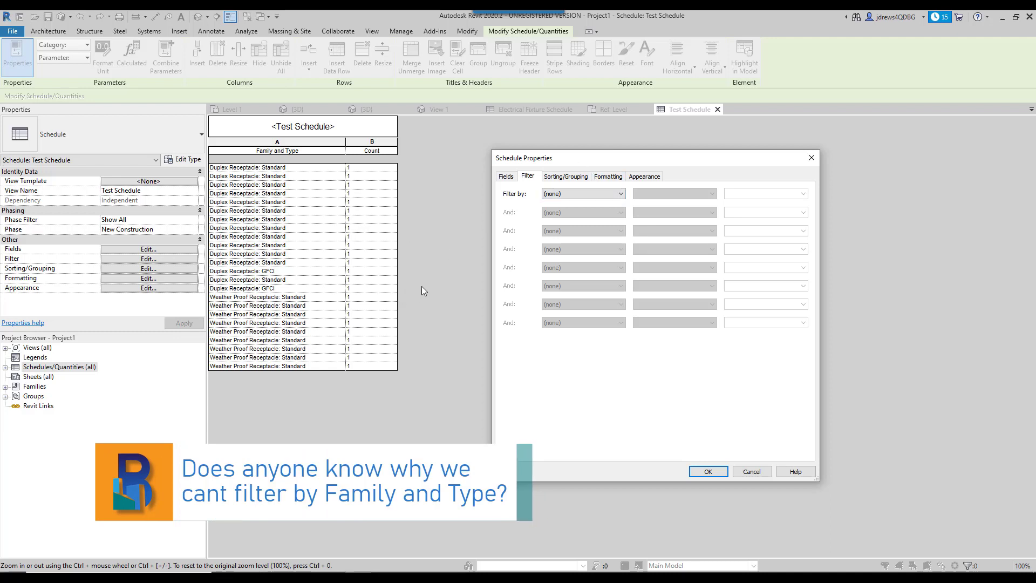
# - Sort the schedule by Family and Type in ascending order
pyautogui.click(573, 178)
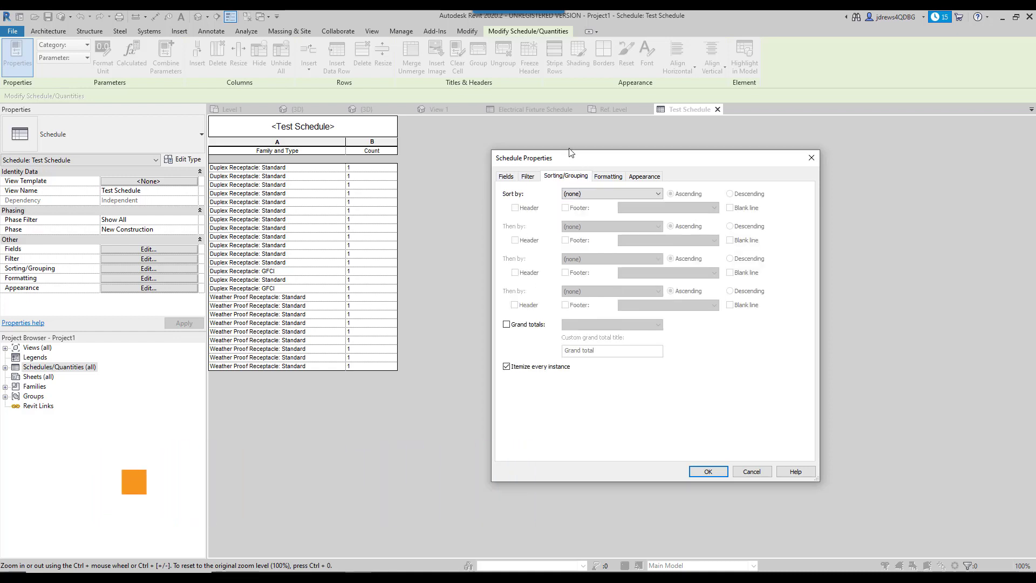
pyautogui.click(574, 194)
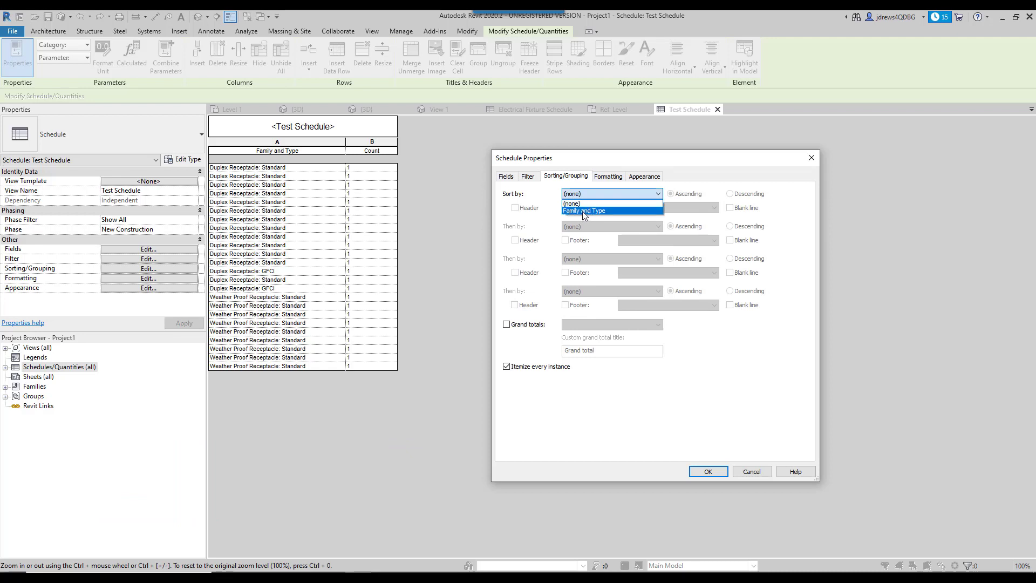
pyautogui.click(581, 211)
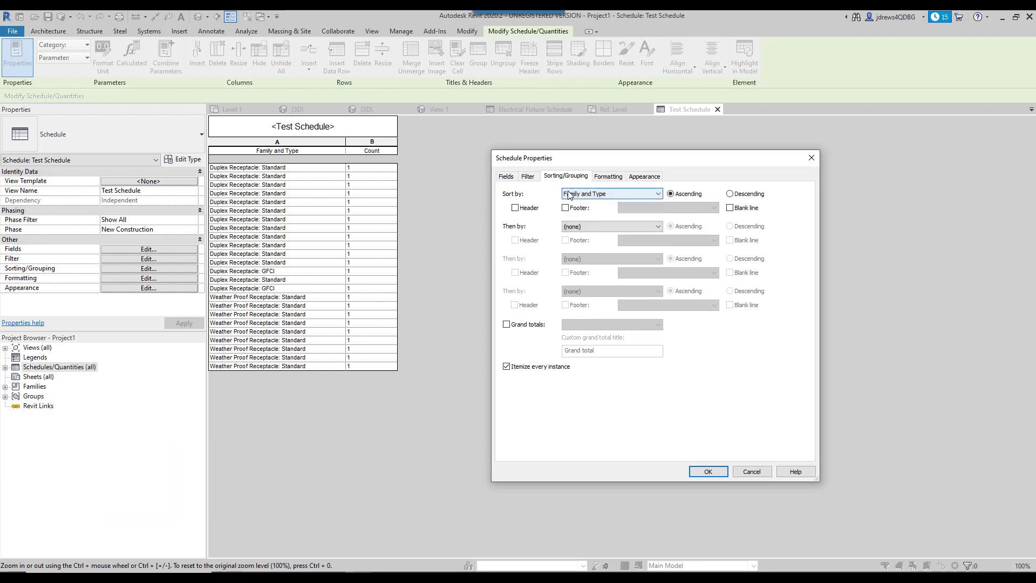
pyautogui.click(719, 472)
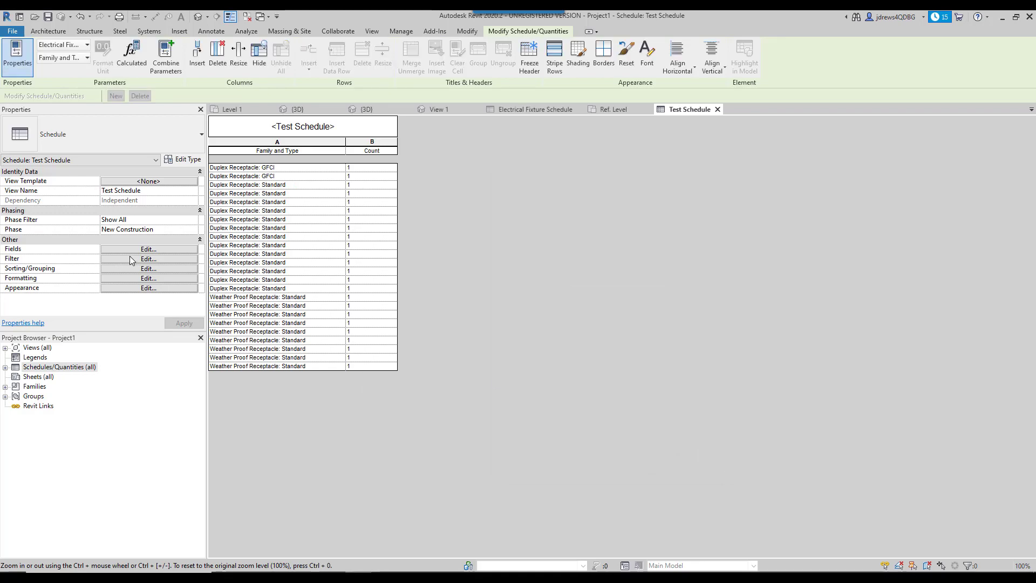
# - Turn off itemizing every instance so that the schedule groups identical fixtures
pyautogui.click(119, 269)
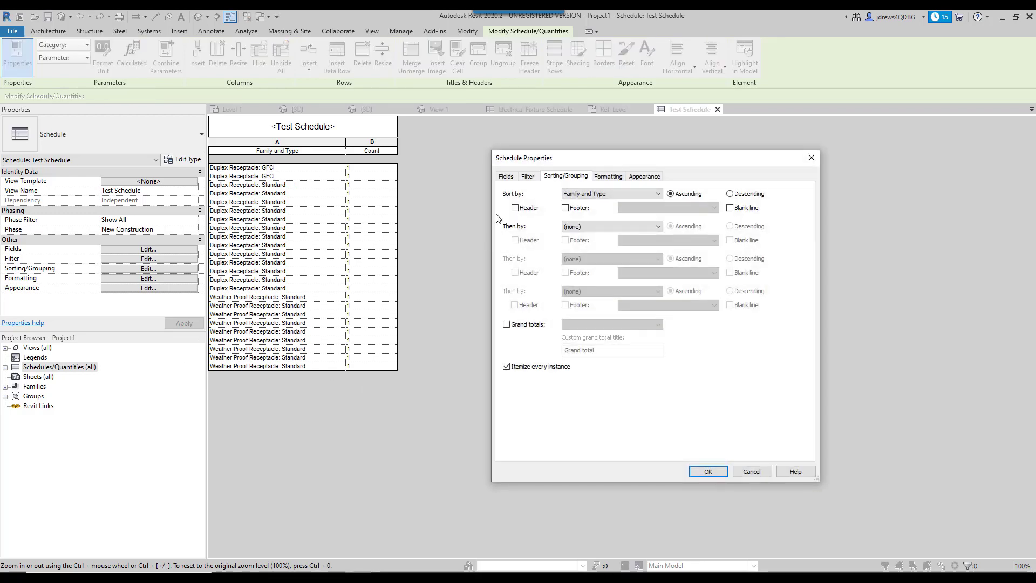
pyautogui.click(506, 367)
pyautogui.click(707, 471)
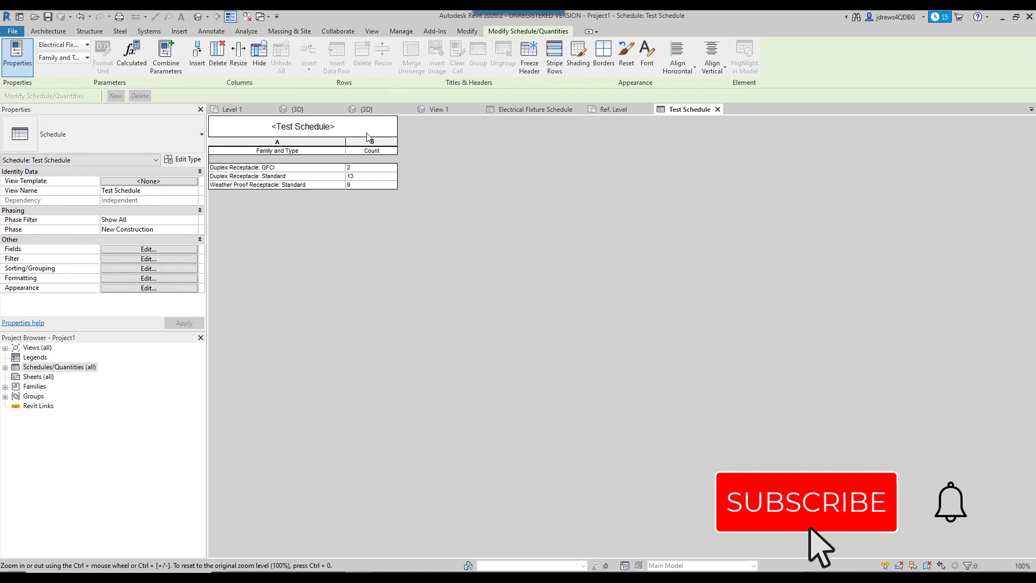
# - Add a new project parameter named Interior to the schedule fields, as a type parameter of kind Yes/No
pyautogui.click(162, 249)
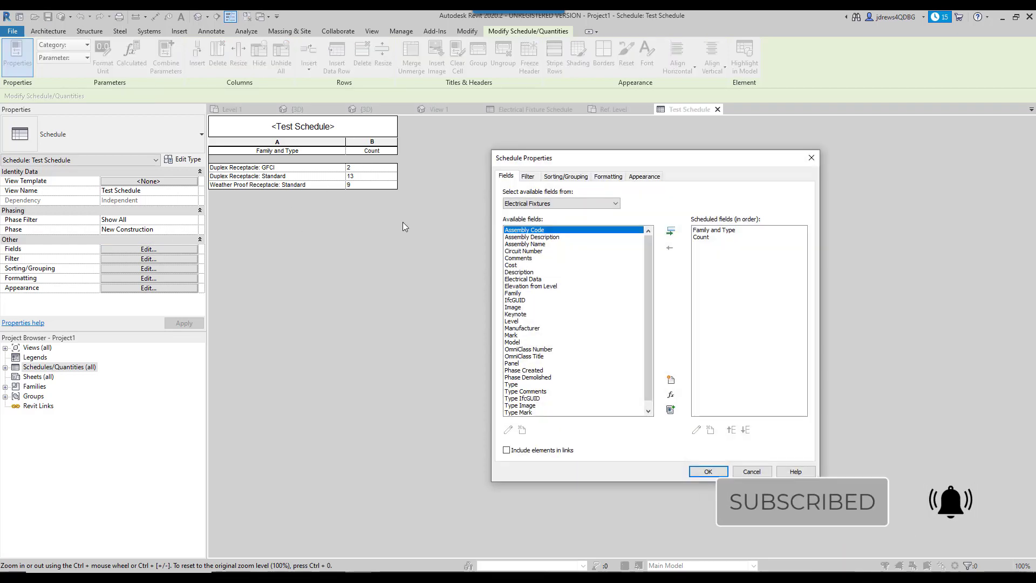
pyautogui.moveTo(614, 158); pyautogui.dragTo(568, 138)
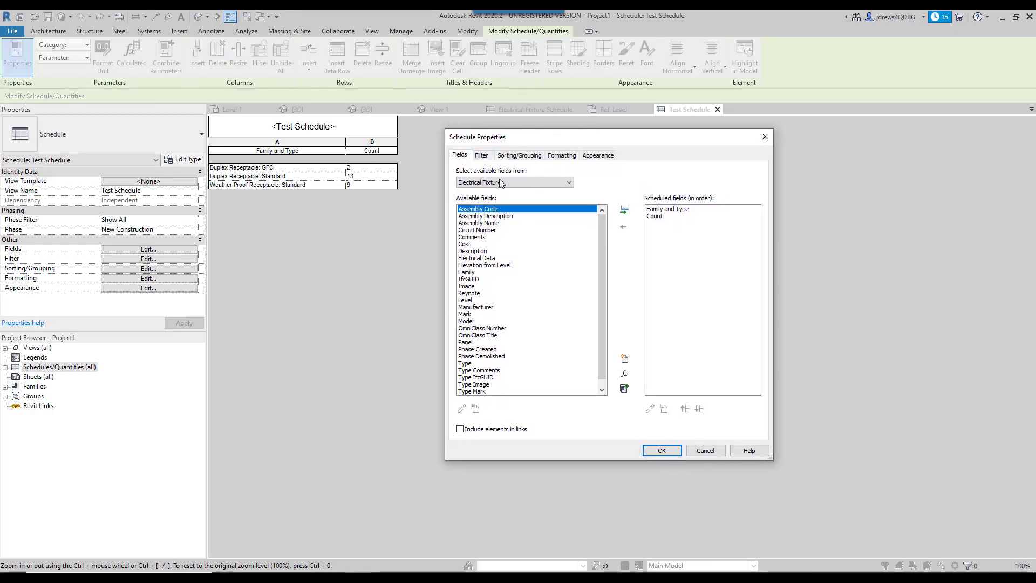
pyautogui.click(624, 359)
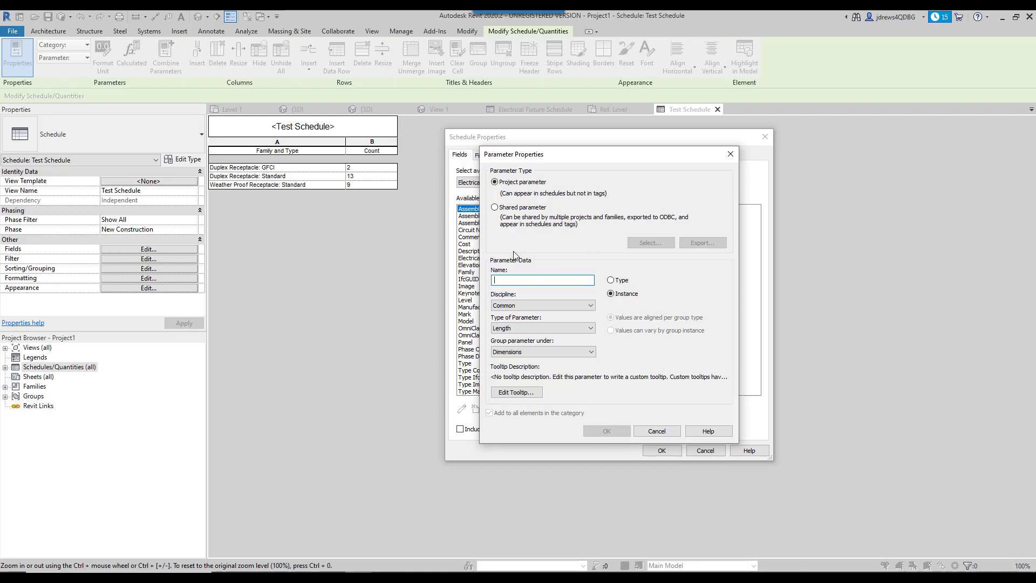
pyautogui.write('Interior')
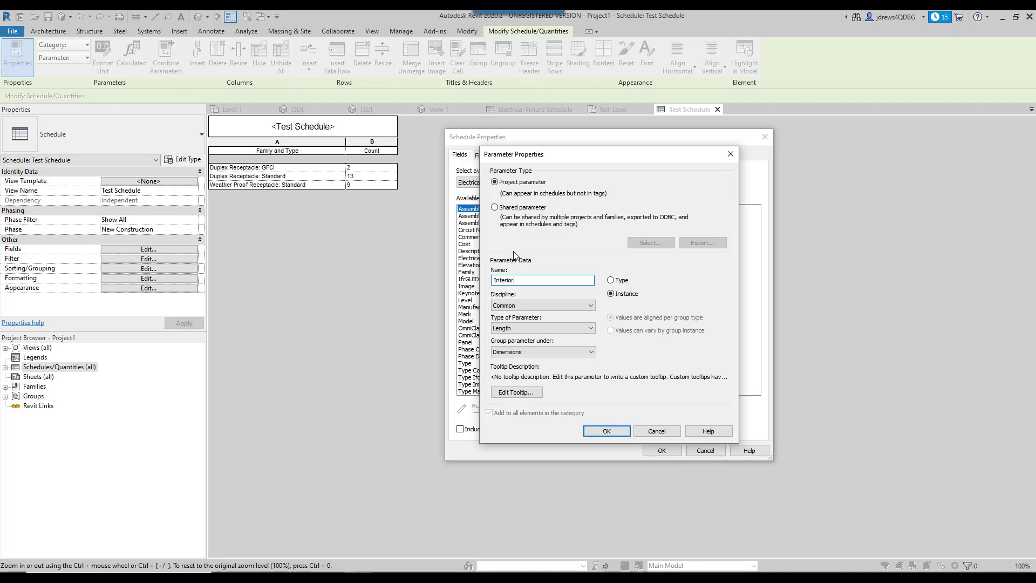
pyautogui.click(610, 280)
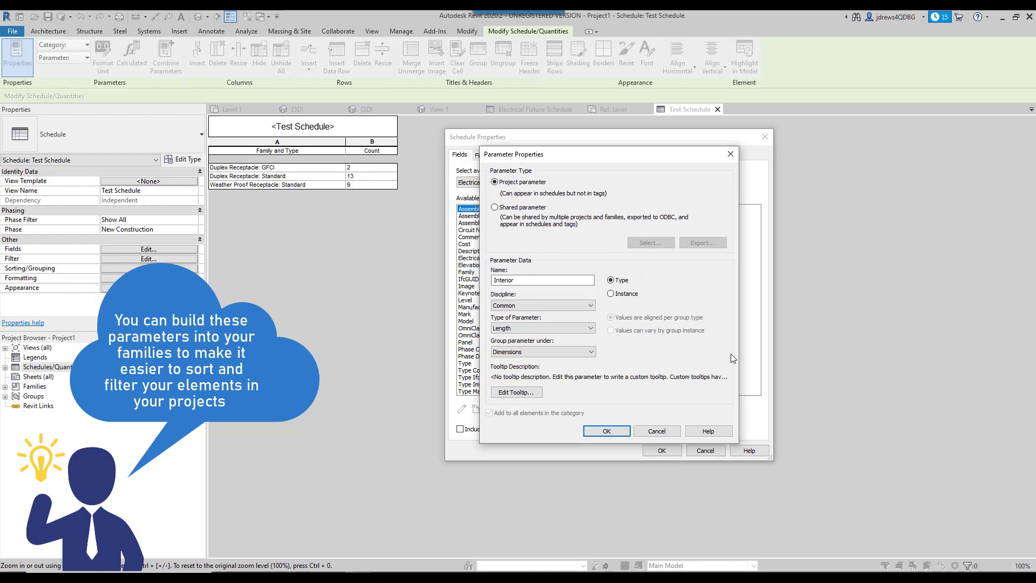
pyautogui.click(553, 327)
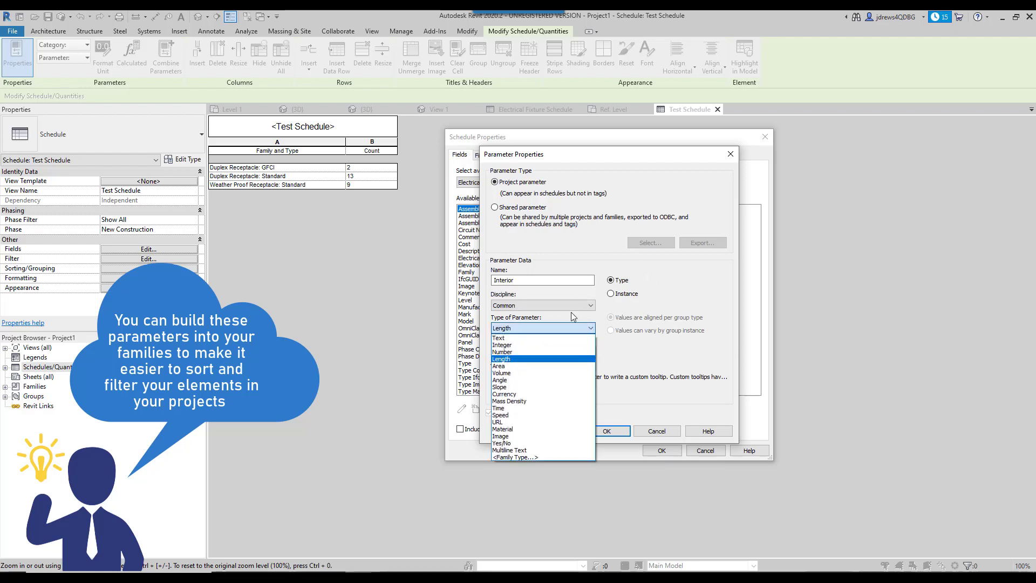
pyautogui.click(504, 443)
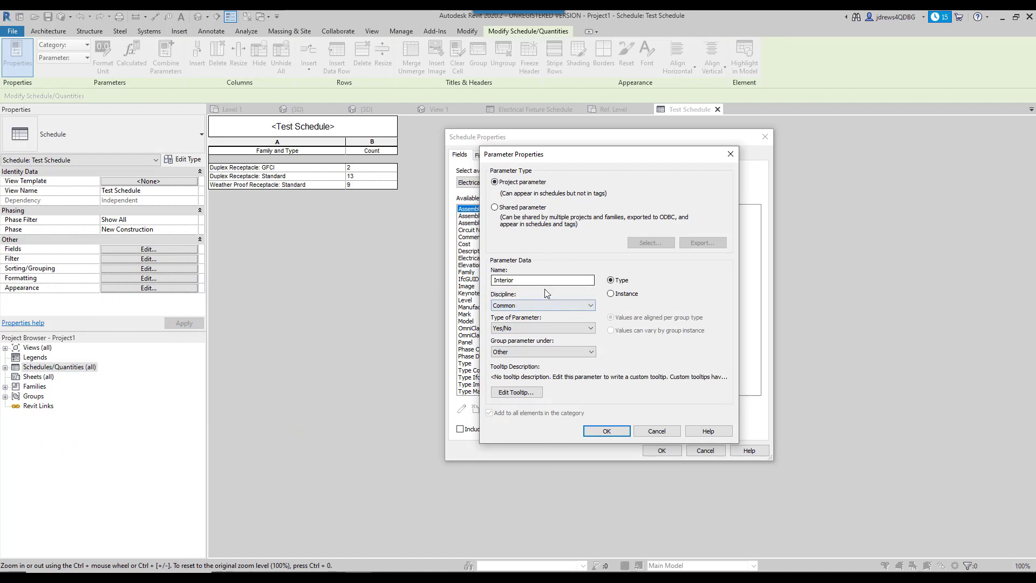
pyautogui.click(537, 328)
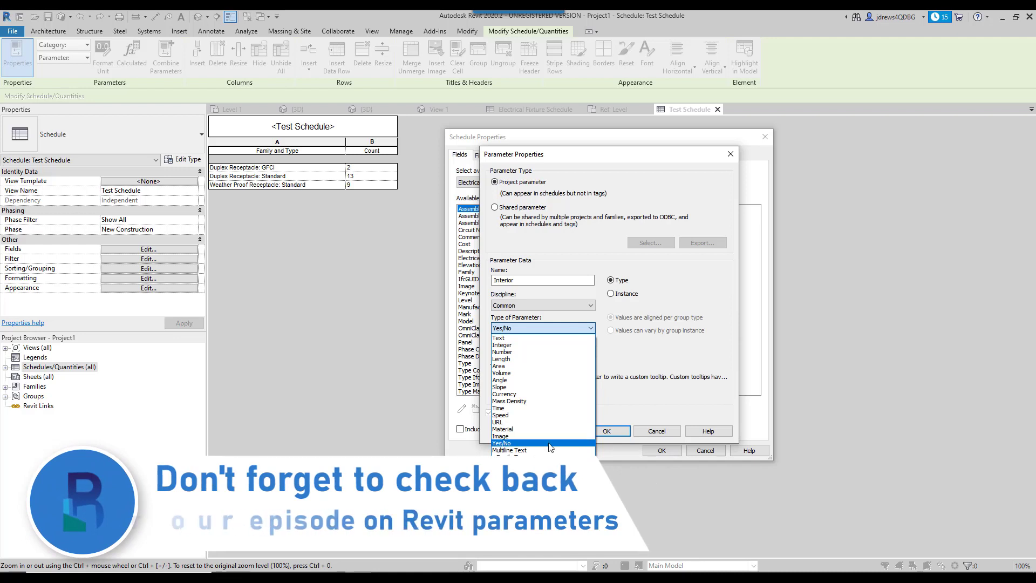
pyautogui.click(549, 443)
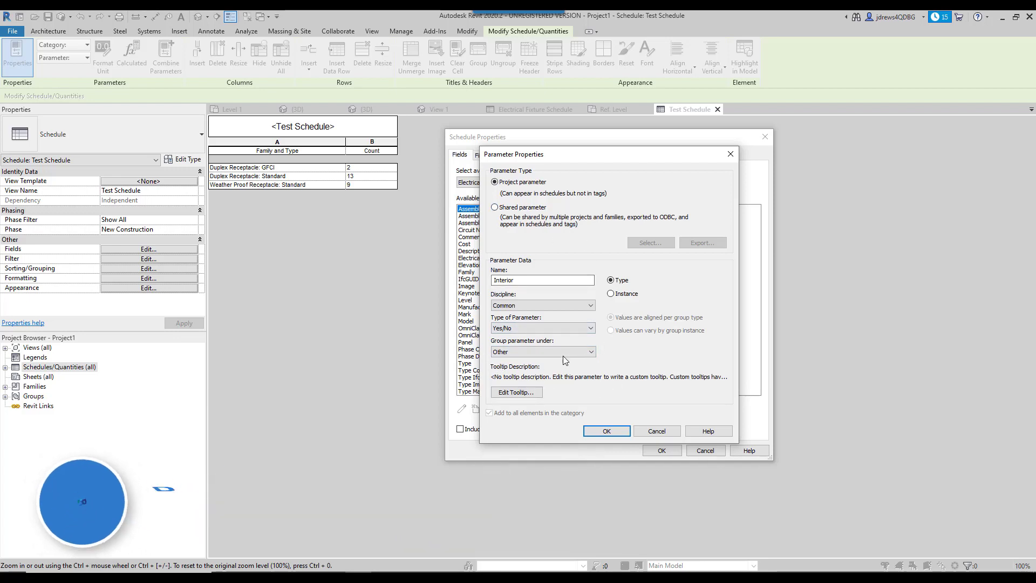
pyautogui.click(606, 431)
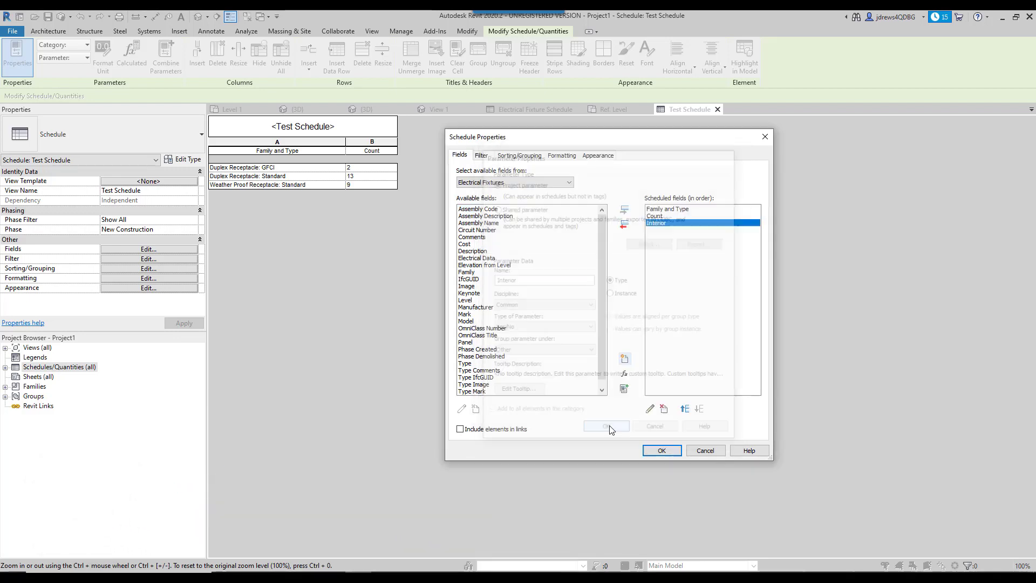
pyautogui.click(662, 451)
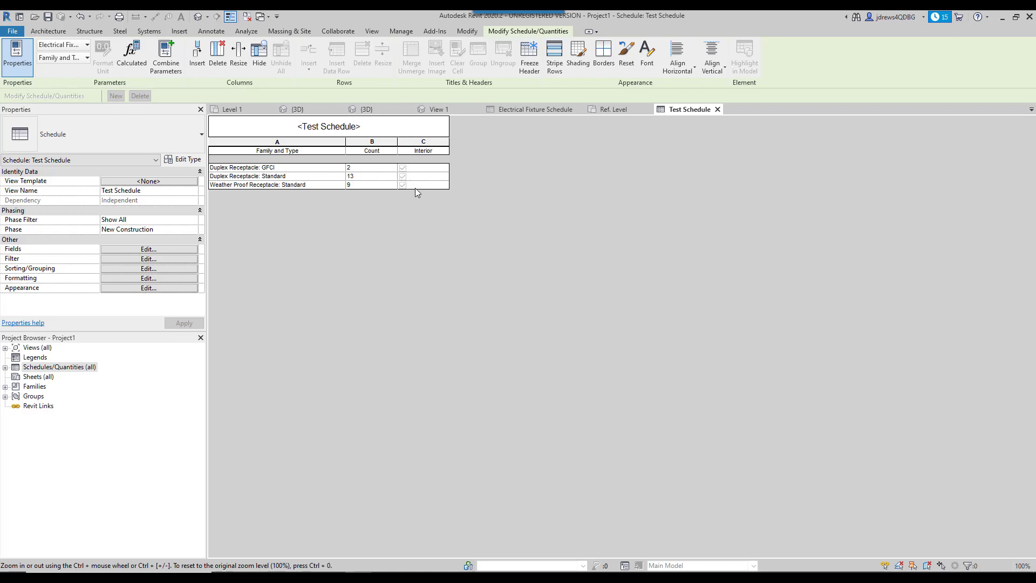
# - Set Interior to Yes for the Duplex Receptacle: GFCI type, and itemize every instance in the schedule
pyautogui.click(402, 168)
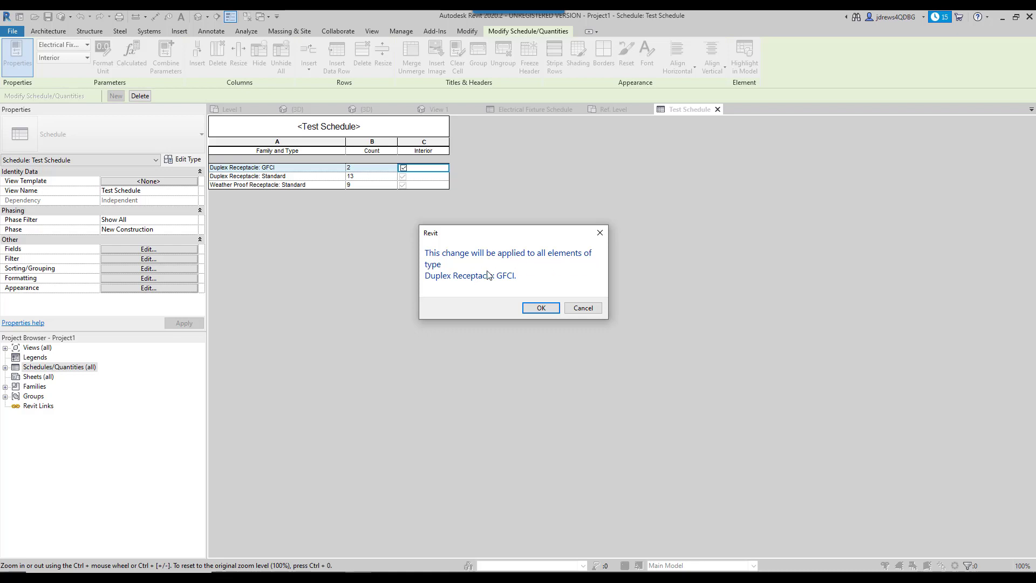
pyautogui.click(541, 307)
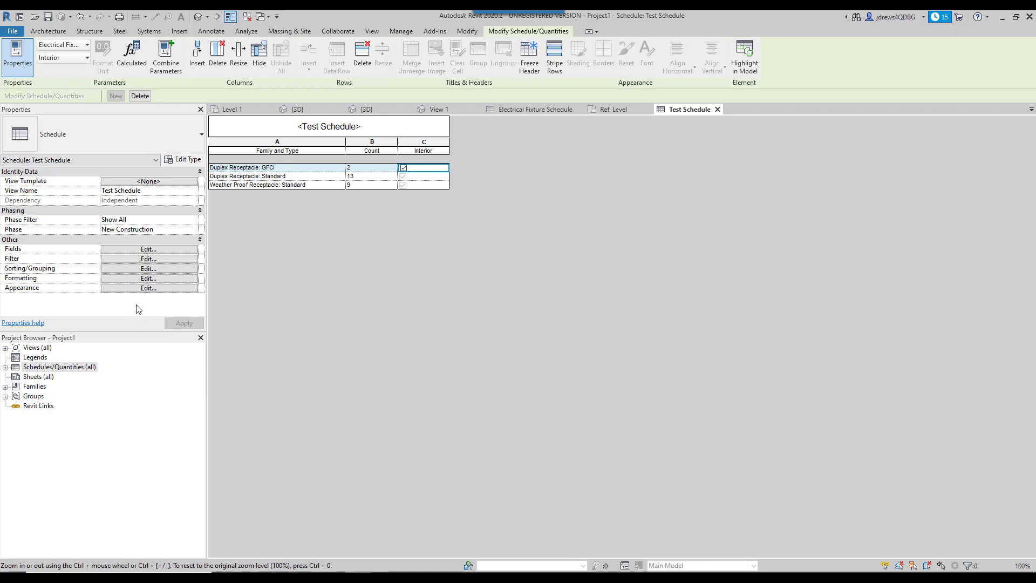
pyautogui.click(128, 270)
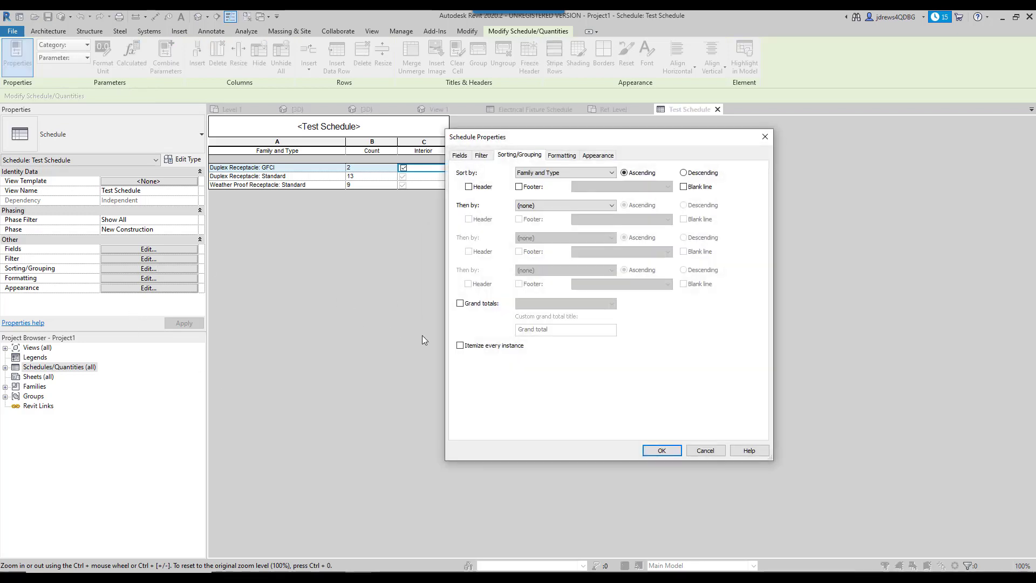
pyautogui.click(460, 345)
pyautogui.click(652, 446)
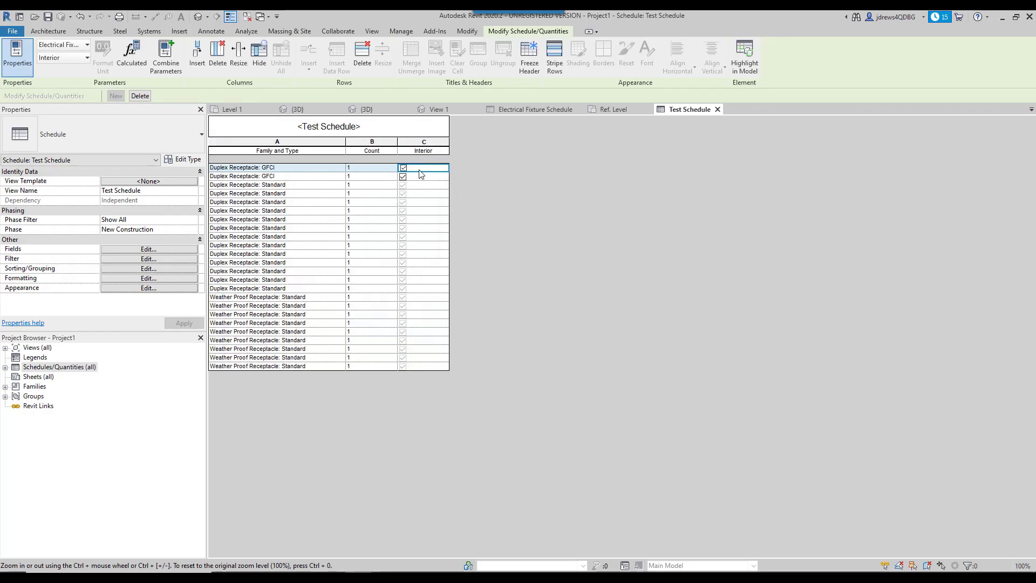
# - Set Interior to Yes for all fixtures of the Duplex Receptacle: Standard type
pyautogui.click(296, 185)
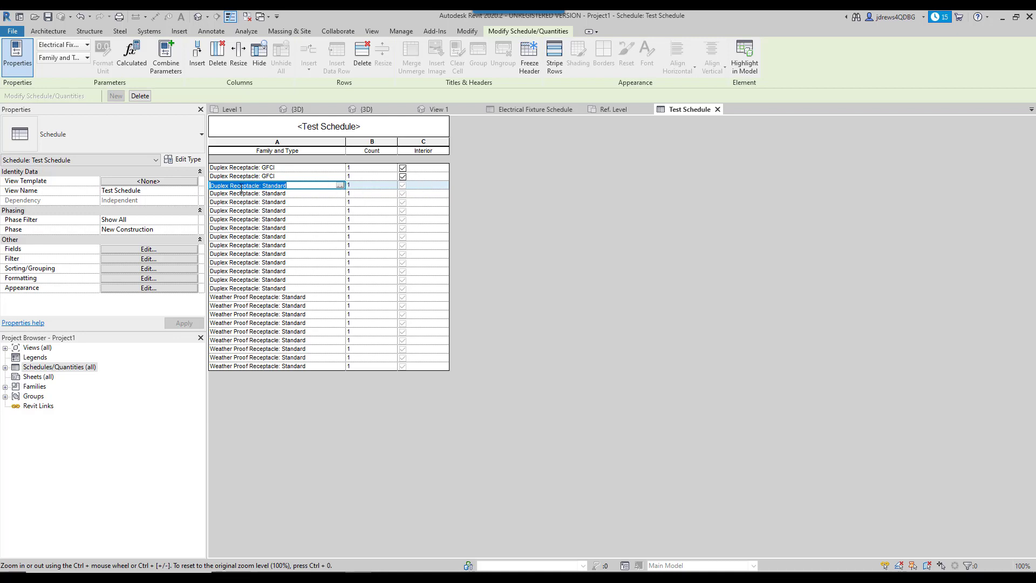
pyautogui.click(402, 185)
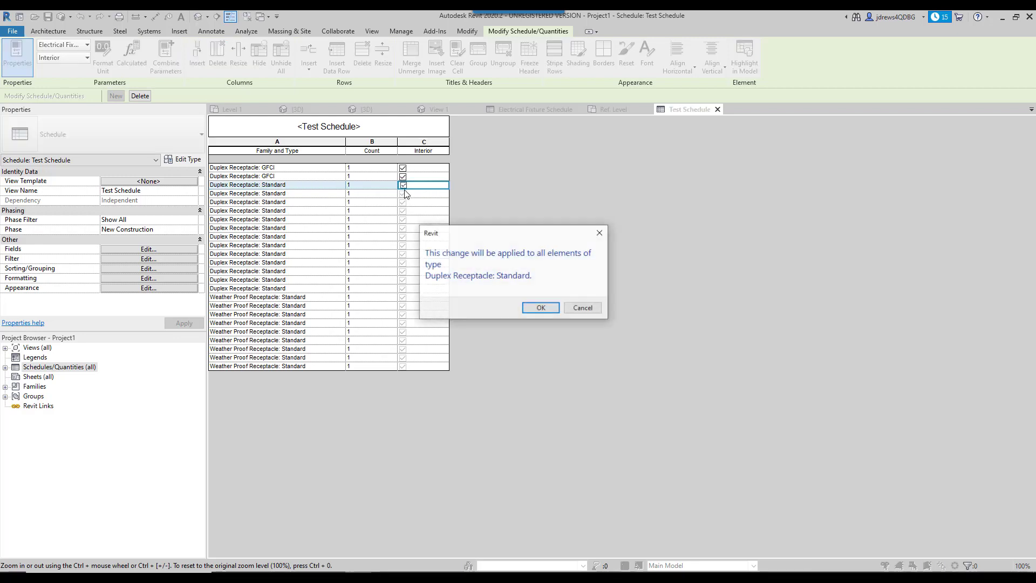
pyautogui.click(541, 310)
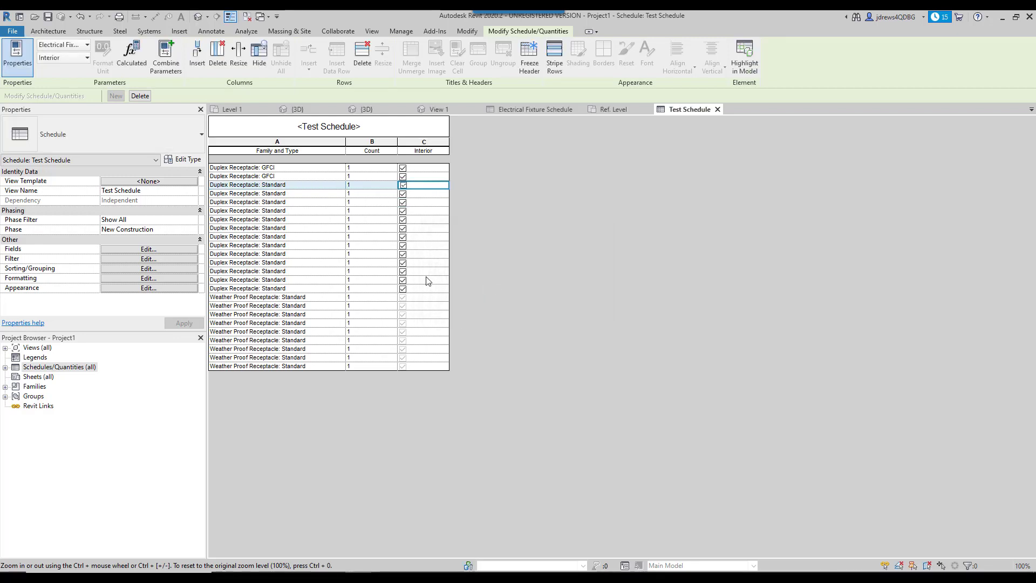
# - Set Interior to No for all fixtures of the Weather Proof Receptacle: Standard type
pyautogui.click(279, 301)
pyautogui.click(403, 297)
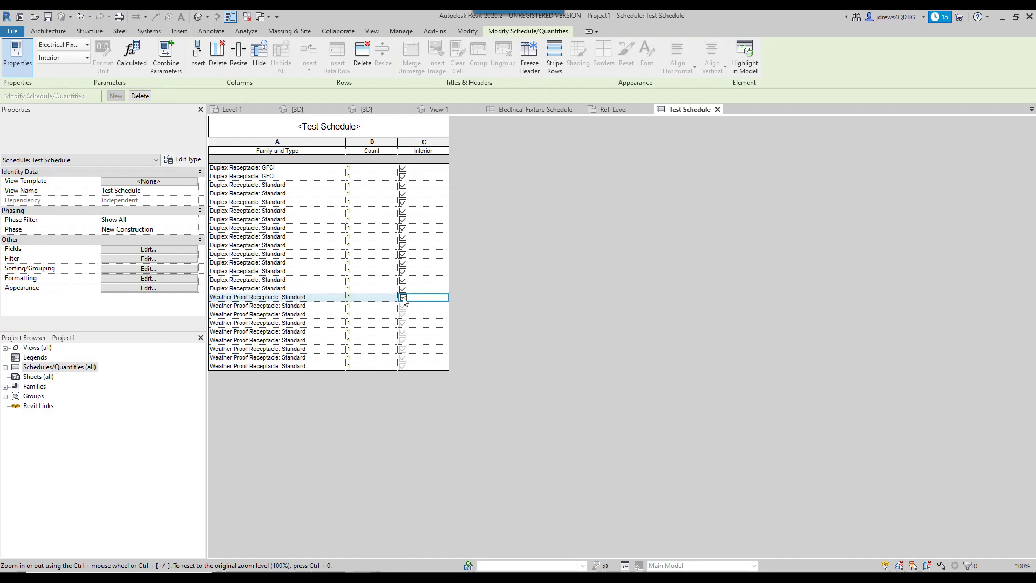
pyautogui.click(539, 307)
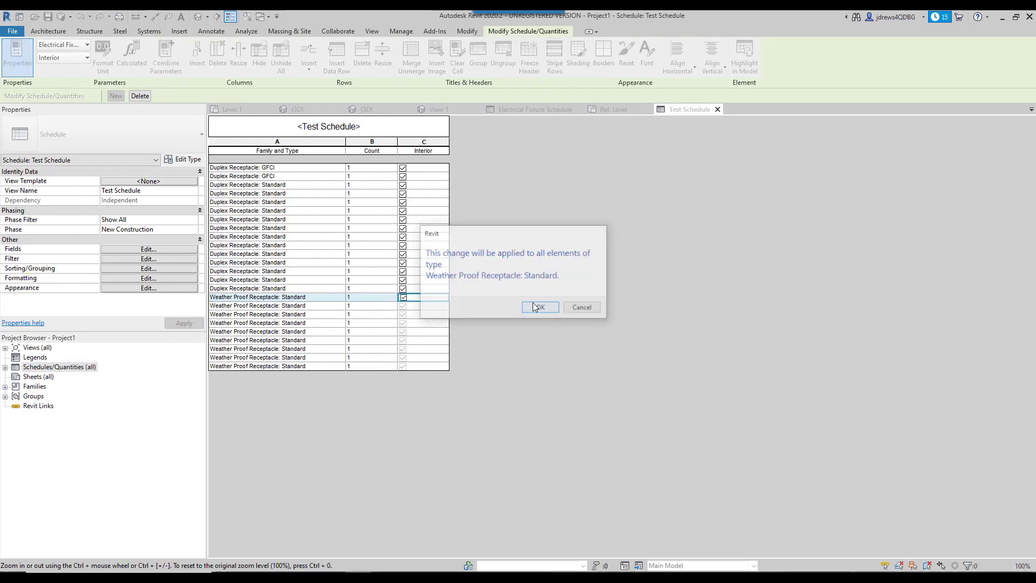
pyautogui.click(404, 297)
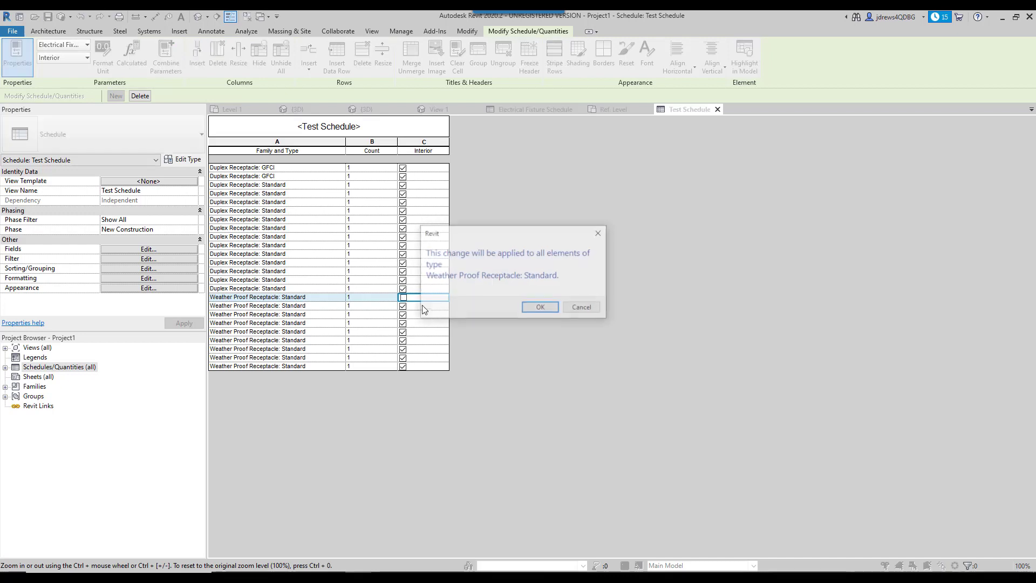
pyautogui.click(540, 307)
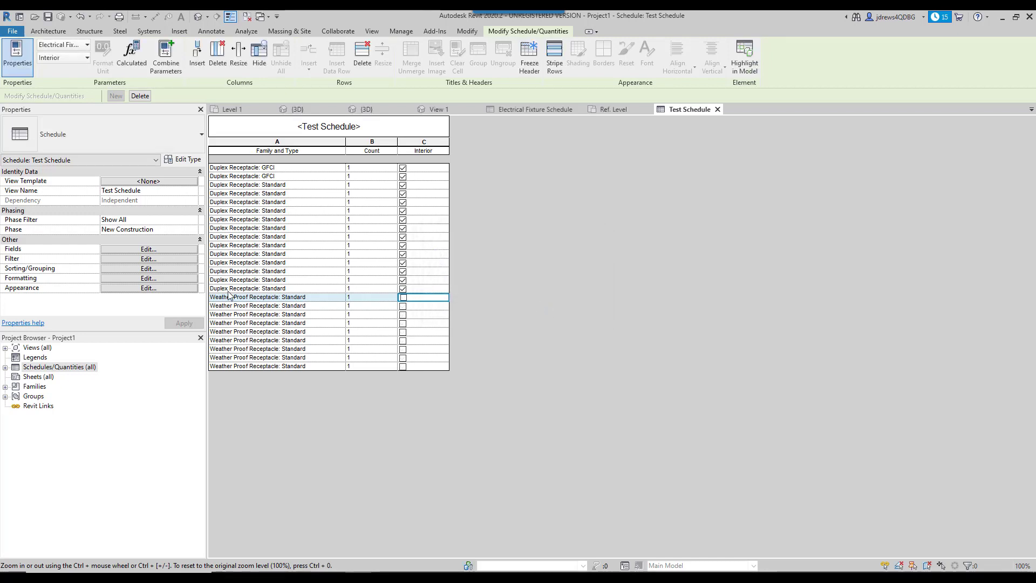
# - Turn off itemizing every instance so that each receptacle type is grouped in one row
pyautogui.click(149, 268)
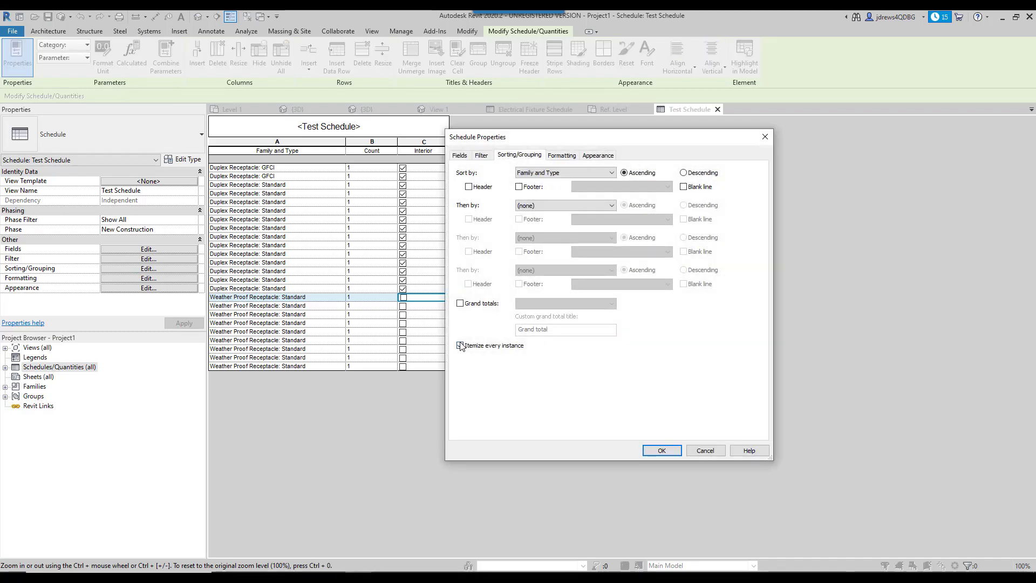
pyautogui.click(459, 346)
pyautogui.click(659, 450)
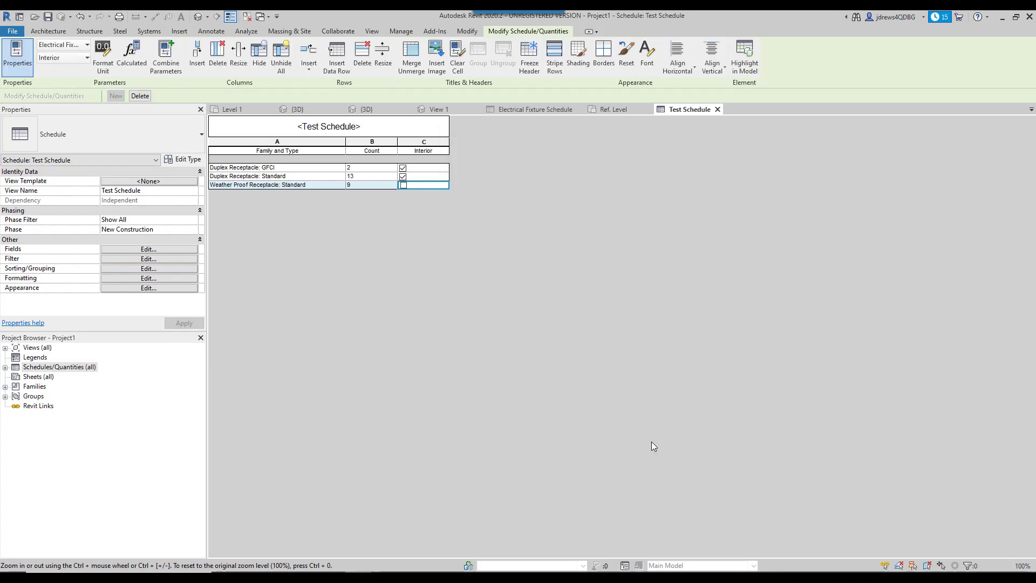
# - Filter the schedule to fixtures whose Interior parameter equals Yes
pyautogui.click(281, 176)
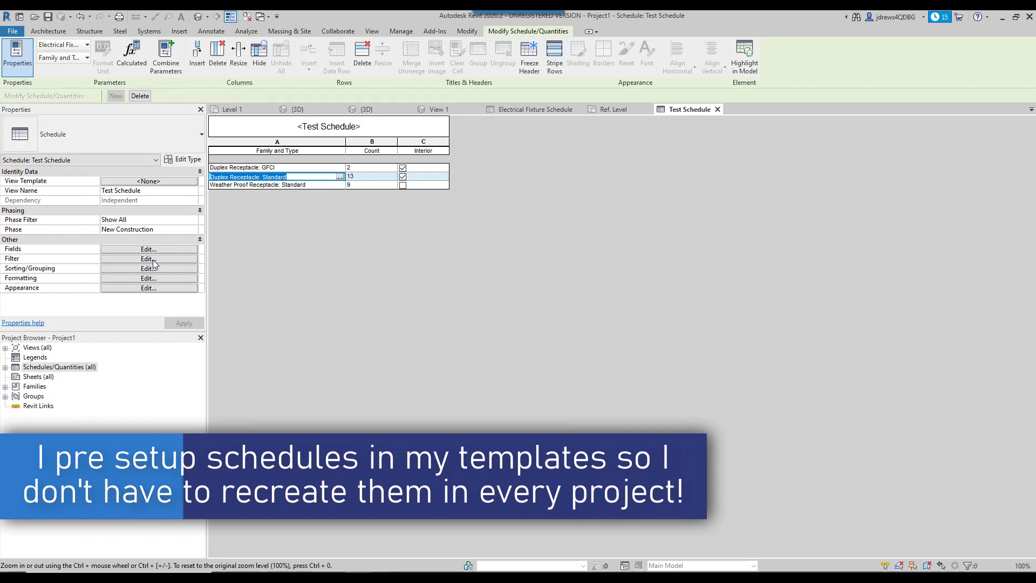
pyautogui.click(154, 259)
pyautogui.click(519, 172)
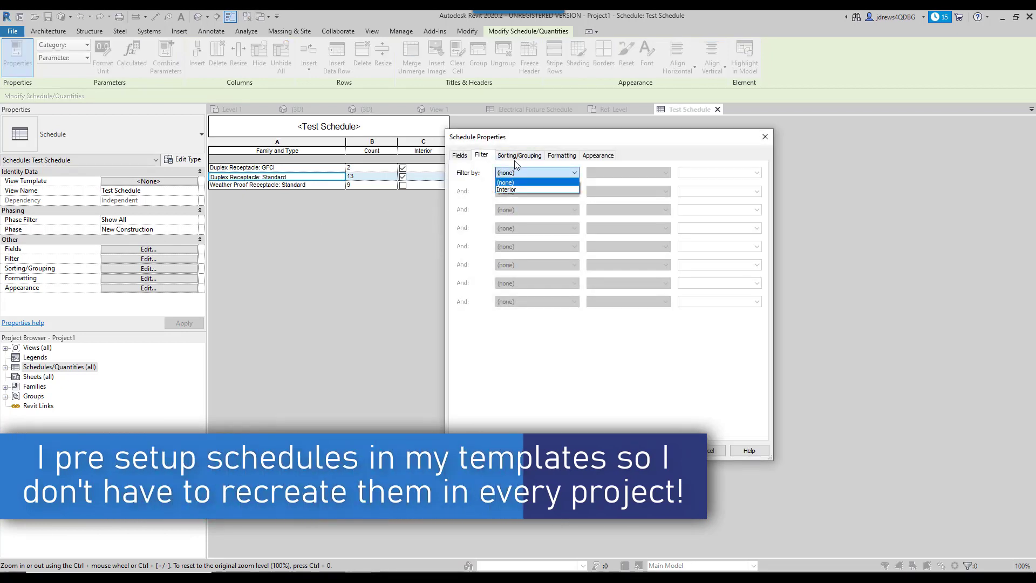
pyautogui.click(515, 190)
pyautogui.click(701, 173)
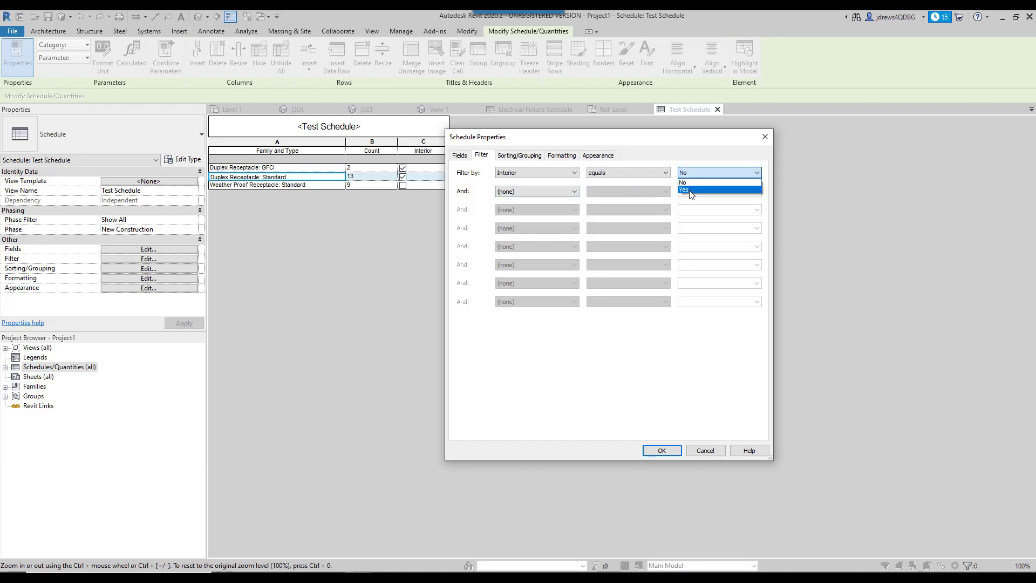
pyautogui.click(691, 191)
pyautogui.click(663, 451)
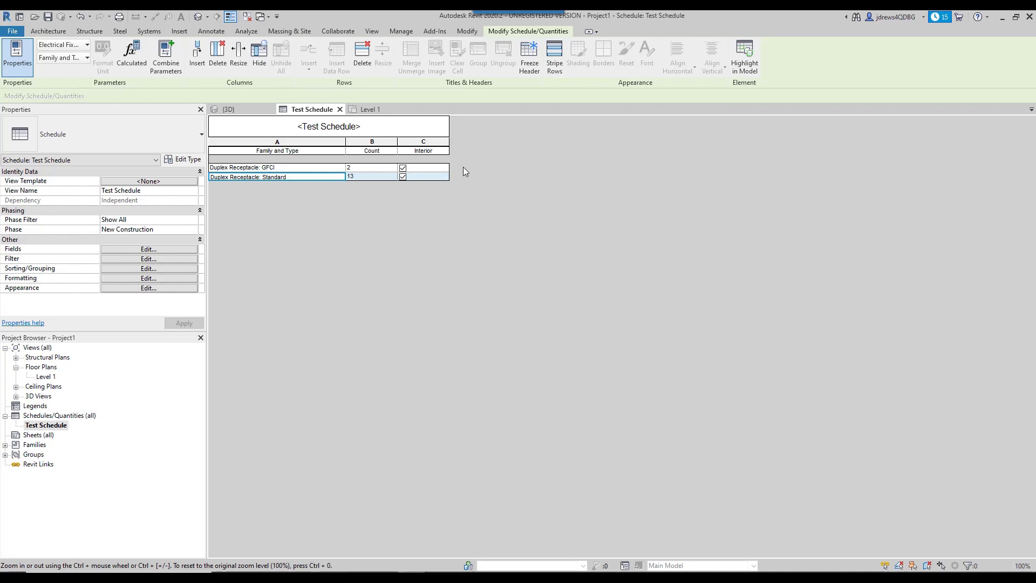
# - Add a new project parameter named Plate Type to the schedule fields, as an instance parameter of kind Text
pyautogui.click(167, 249)
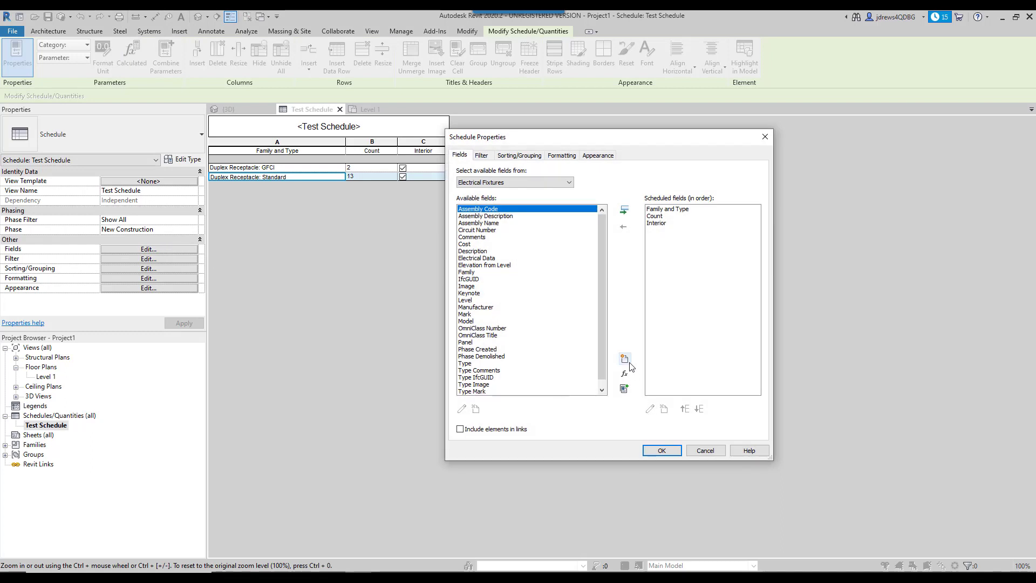
pyautogui.click(625, 359)
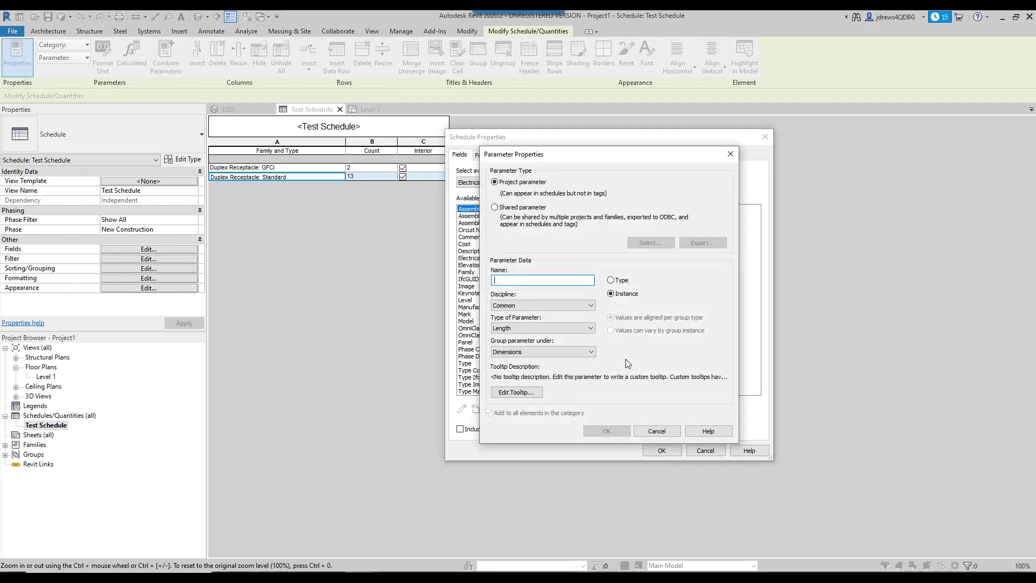
pyautogui.write('Pla')
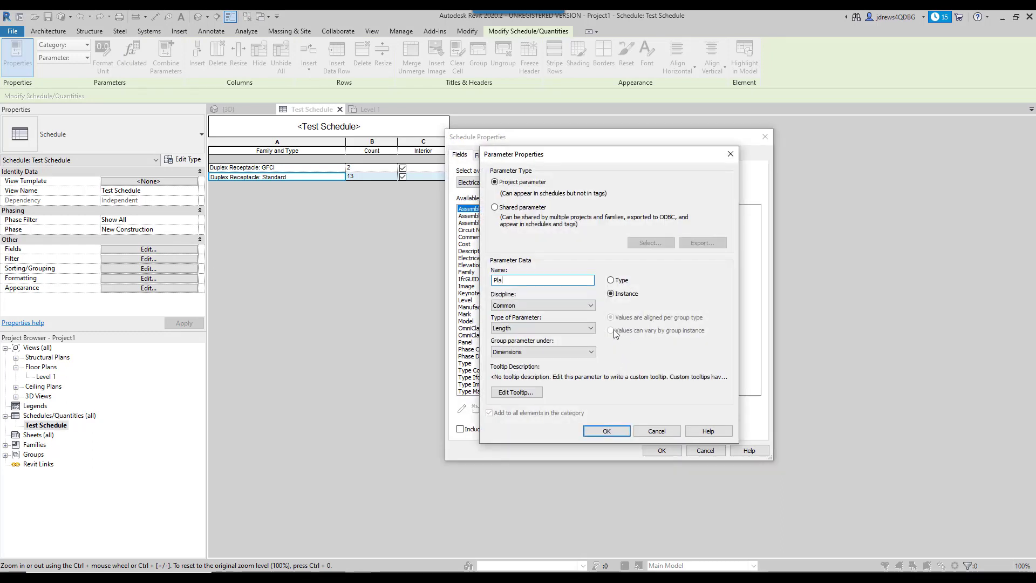
pyautogui.write('te Type')
pyautogui.click(517, 328)
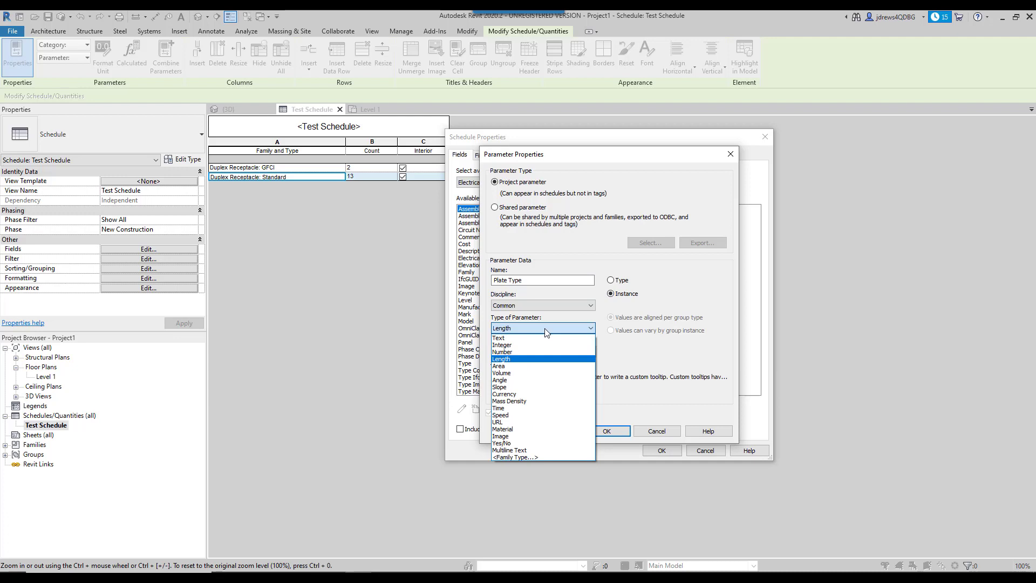
pyautogui.click(500, 338)
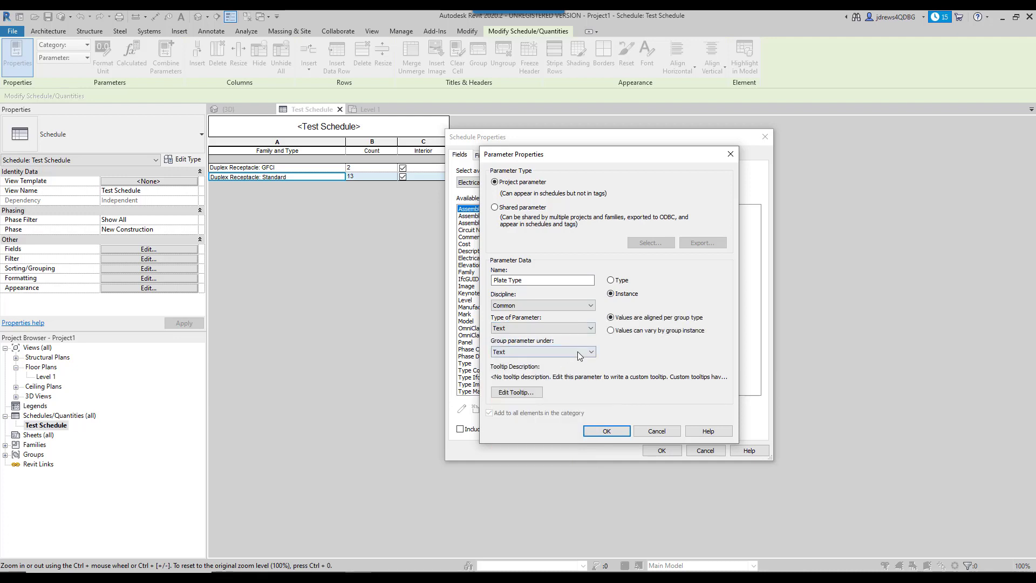
pyautogui.click(619, 431)
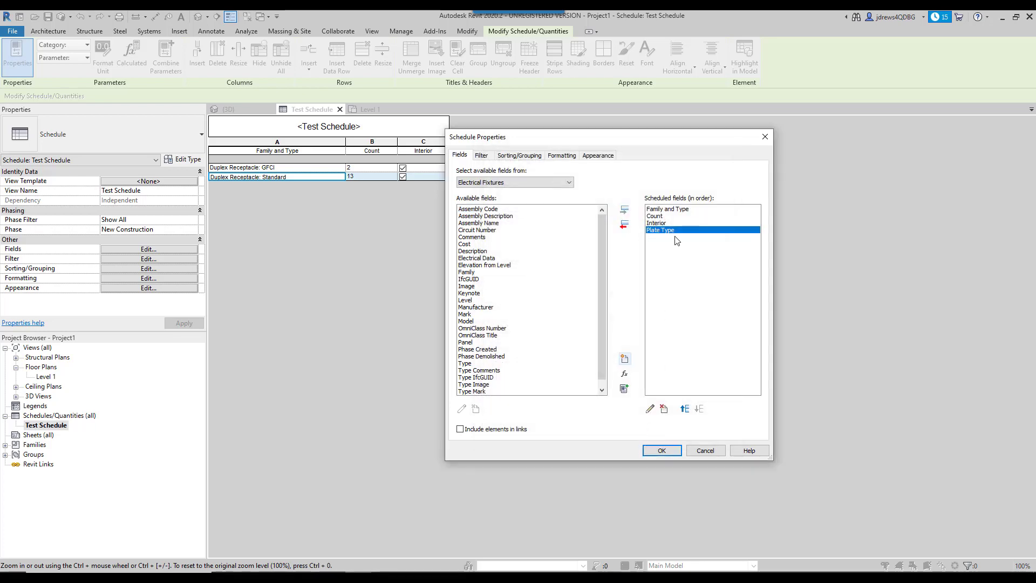
pyautogui.click(659, 450)
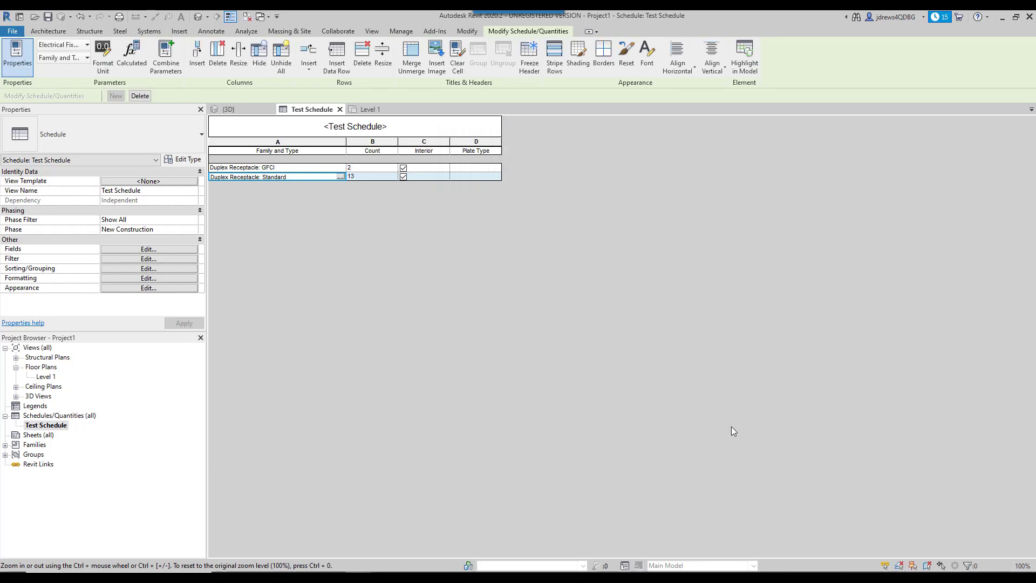
# - Move the Plate Type field ahead of Interior in Test Schedule's scheduled fields
pyautogui.click(475, 141)
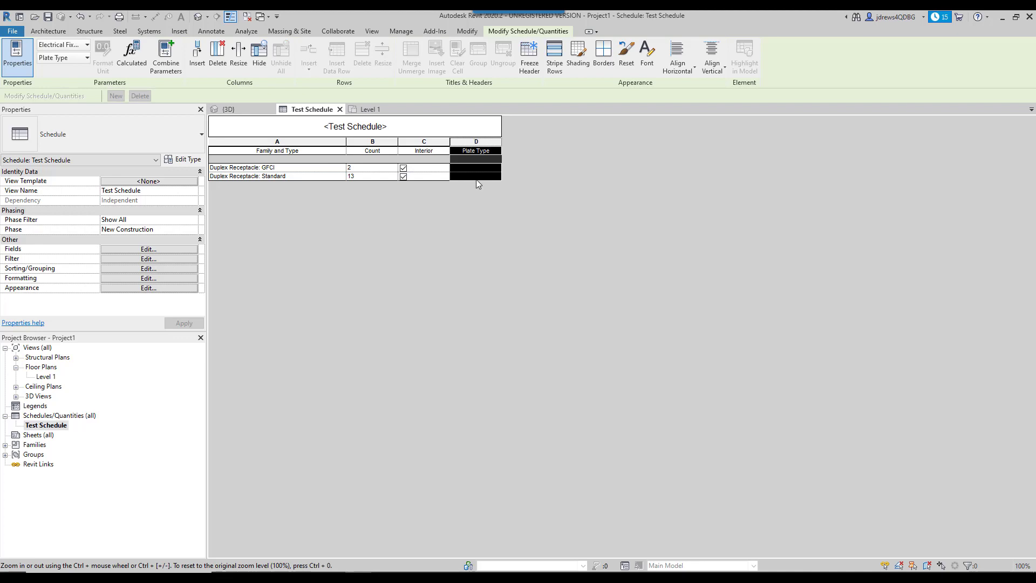
pyautogui.click(149, 249)
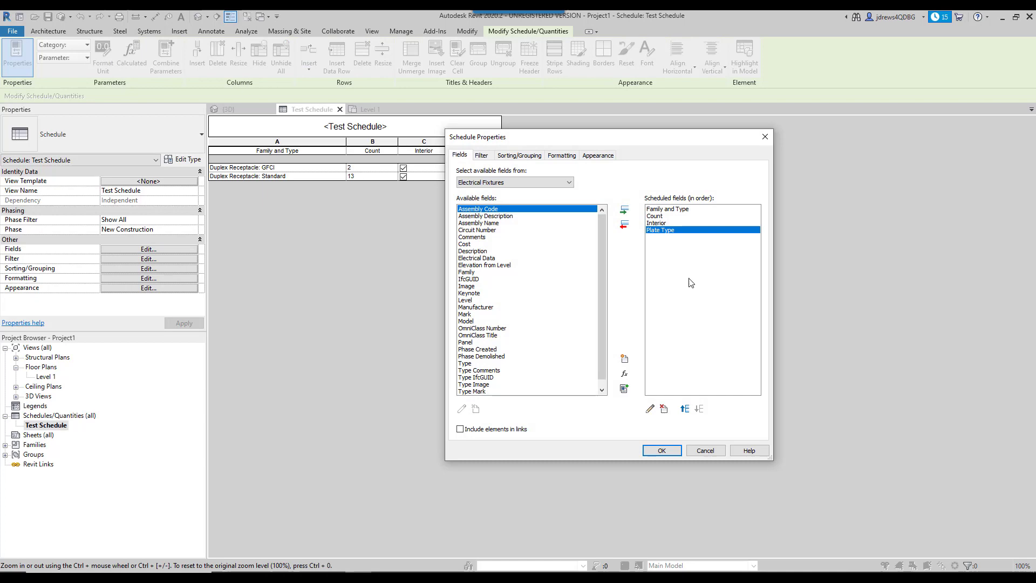
pyautogui.click(684, 408)
pyautogui.moveTo(555, 143); pyautogui.dragTo(719, 176)
pyautogui.click(794, 468)
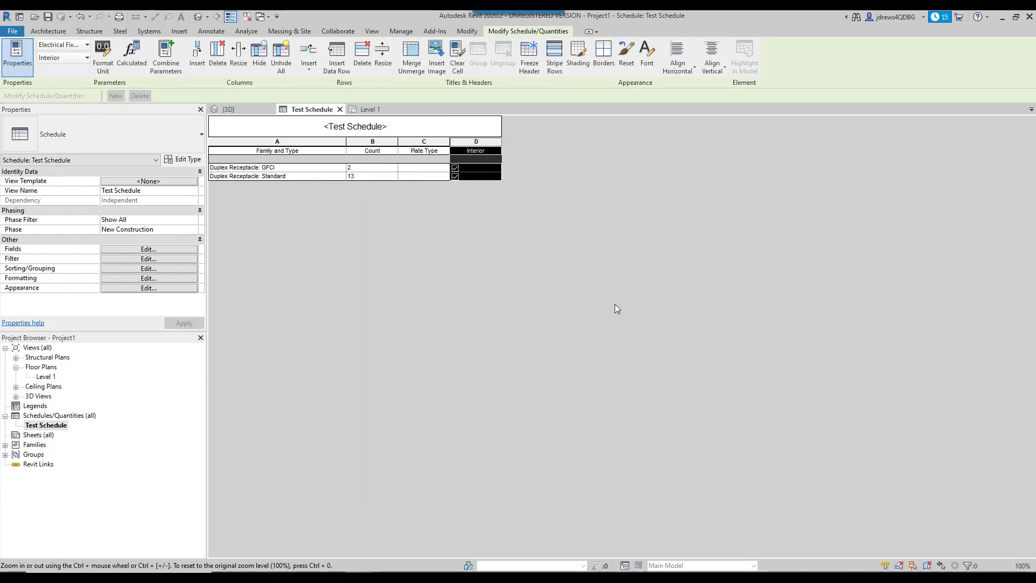
# - In the Level 1 plan, select everything around Room 1 and the small room above it, filtering the selection to Electrical Fixtures only
pyautogui.click(420, 170)
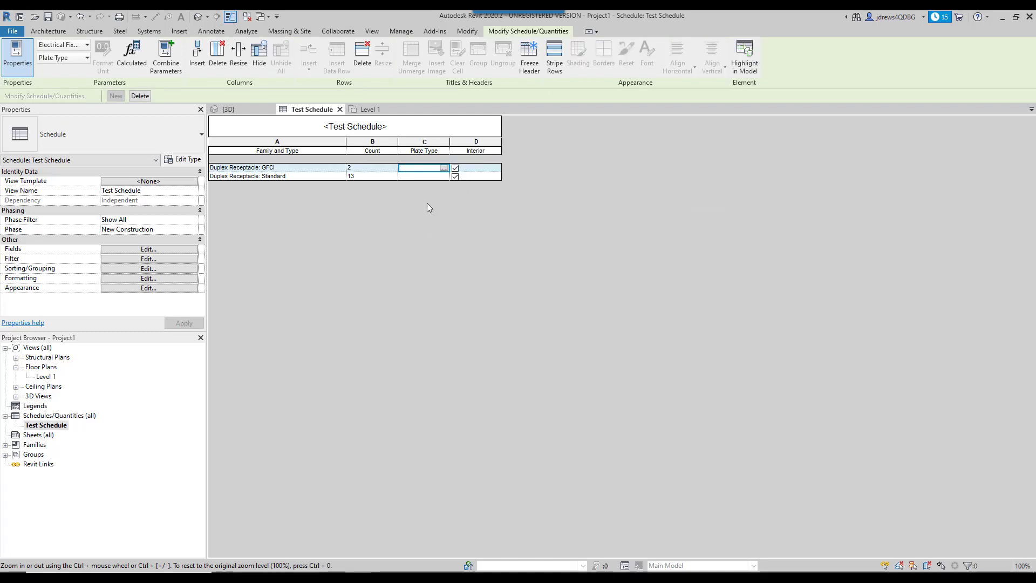
pyautogui.click(373, 109)
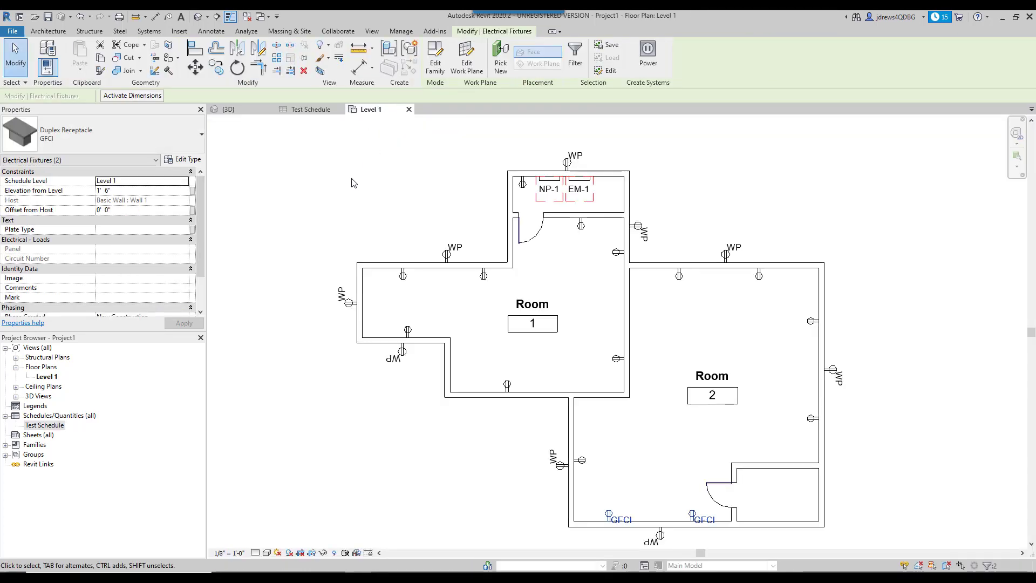
pyautogui.click(355, 204)
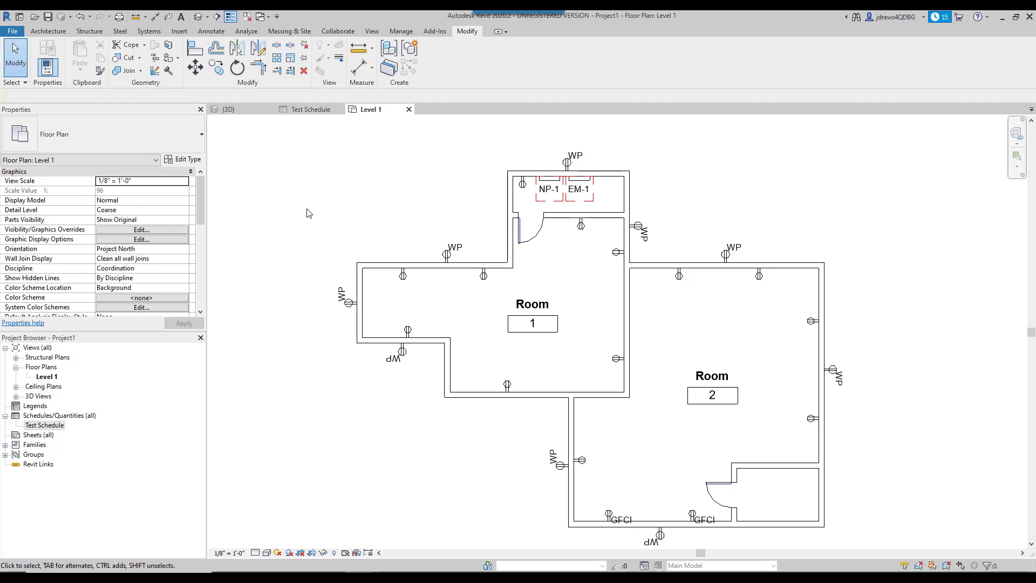
pyautogui.moveTo(293, 142); pyautogui.dragTo(631, 407)
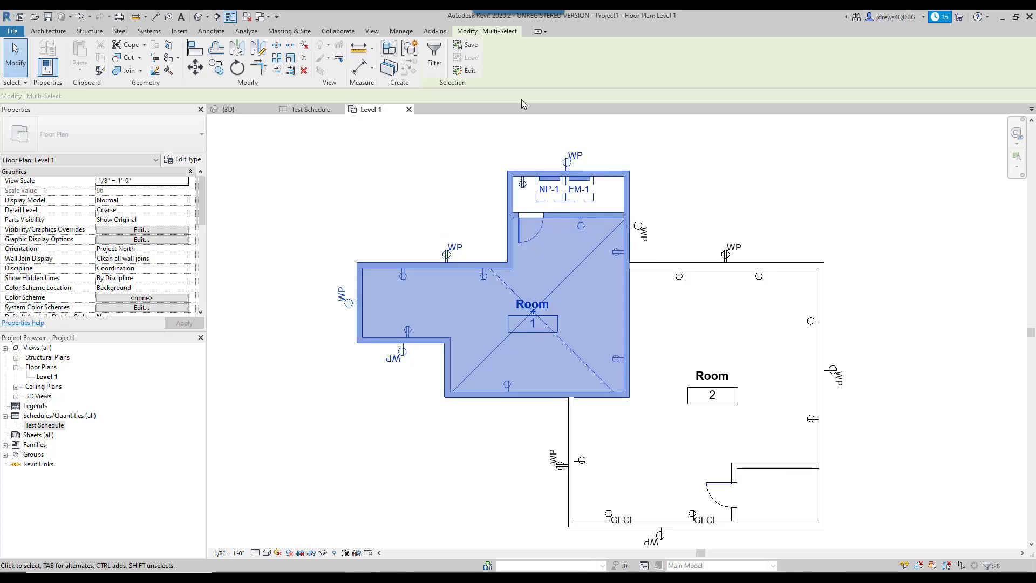
pyautogui.click(434, 54)
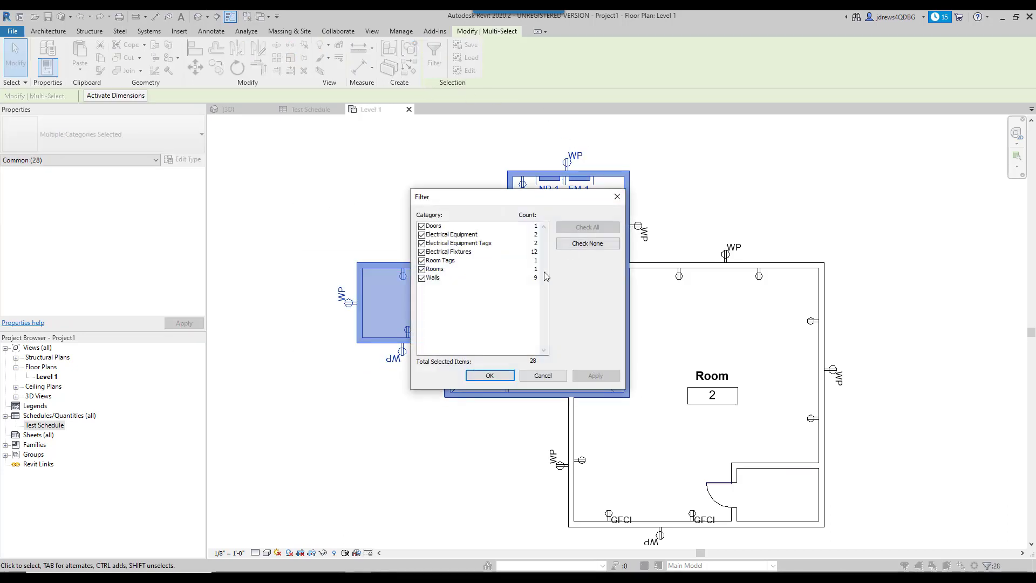
pyautogui.click(587, 243)
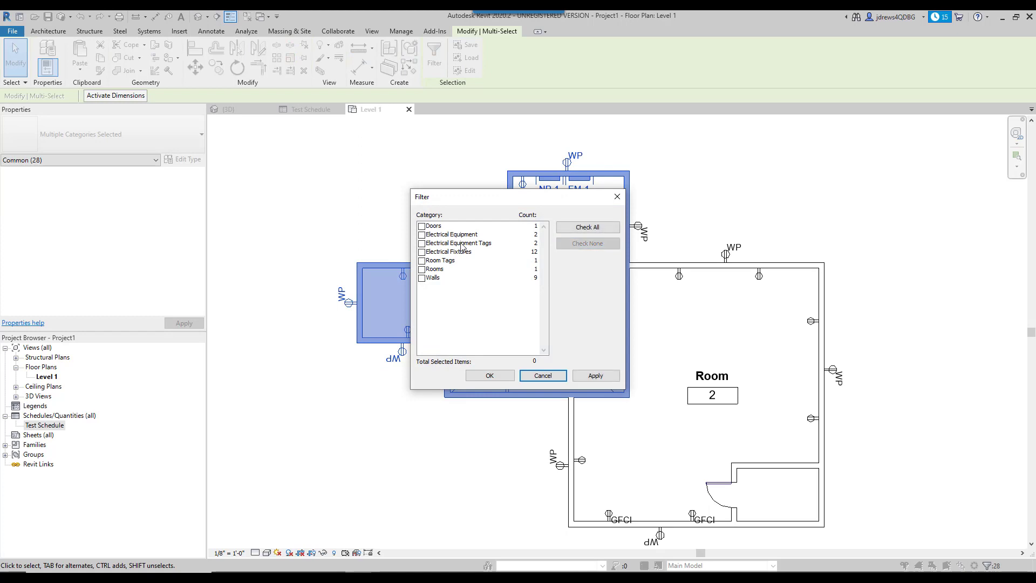
pyautogui.click(421, 252)
pyautogui.click(489, 375)
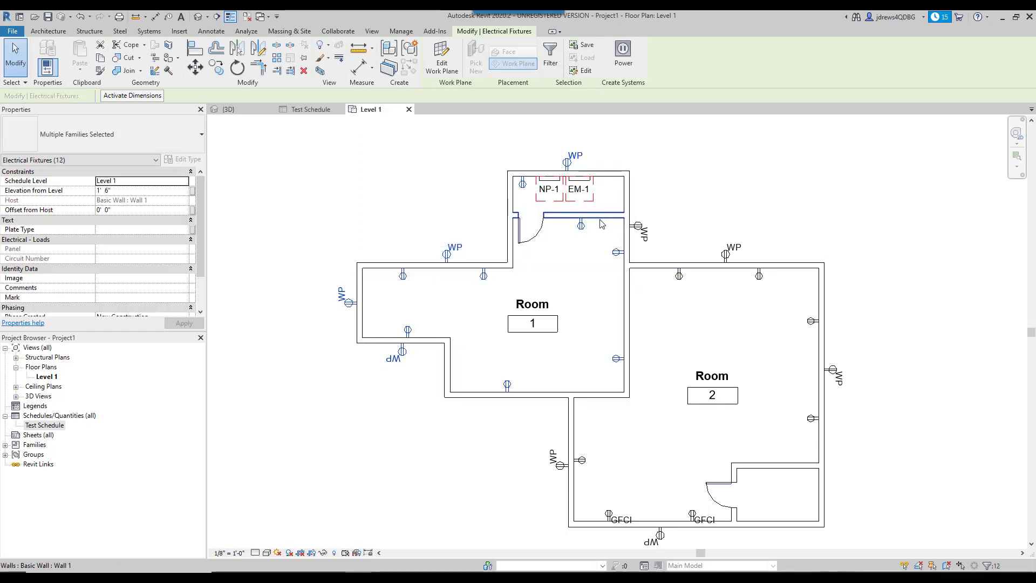
# - Remove the exterior WP receptacles from the selection and set Plate Type to Blue for the remaining Room 1 side receptacles
pyautogui.keyDown('shift'); pyautogui.click(580, 225); pyautogui.keyUp('shift')
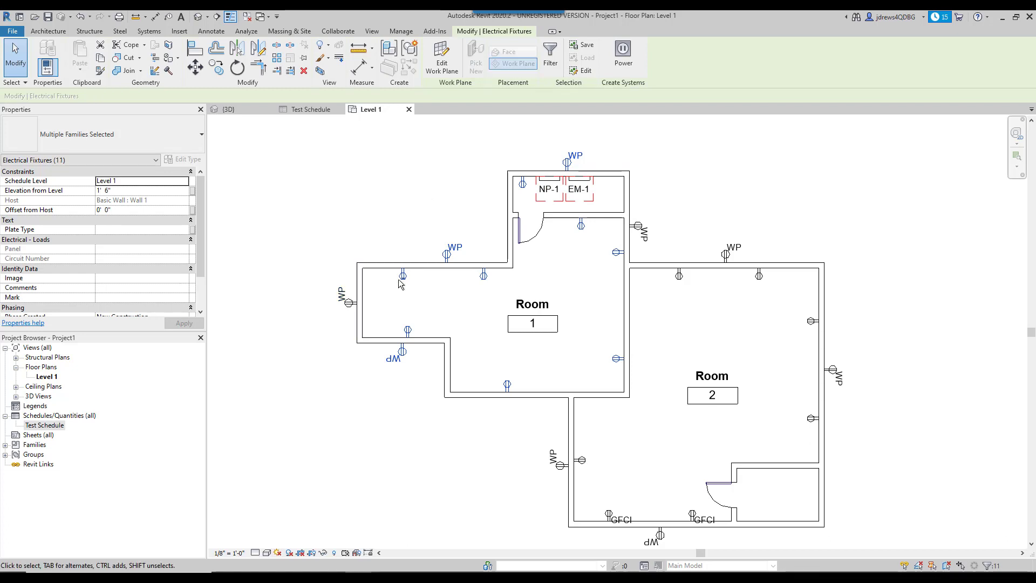
pyautogui.keyDown('shift'); pyautogui.click(446, 254); pyautogui.keyUp('shift')
pyautogui.keyDown('shift'); pyautogui.click(402, 351); pyautogui.keyUp('shift')
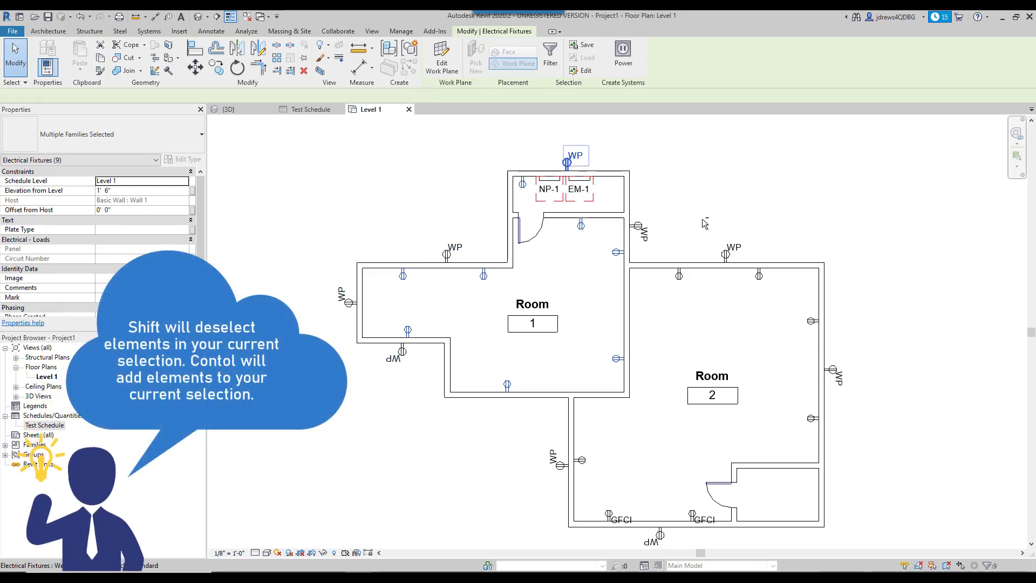
pyautogui.keyDown('shift'); pyautogui.click(567, 162); pyautogui.keyUp('shift')
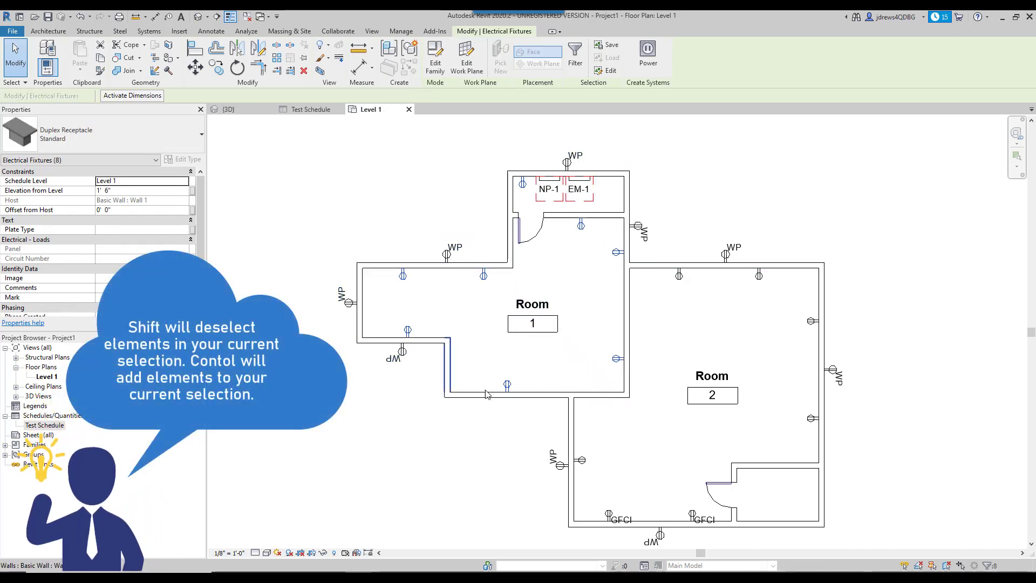
pyautogui.click(109, 229)
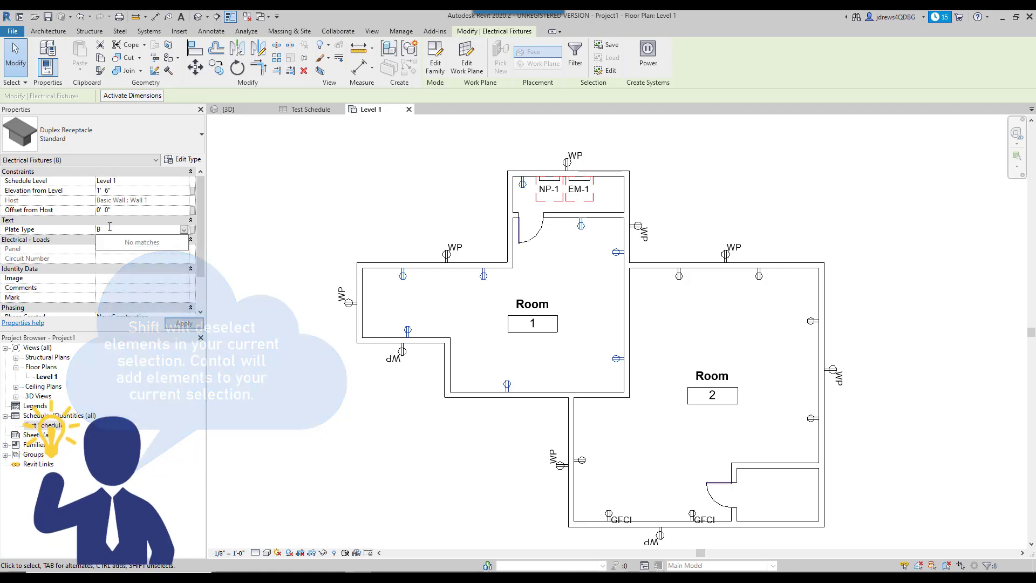
pyautogui.write('Blue')
pyautogui.click(675, 301)
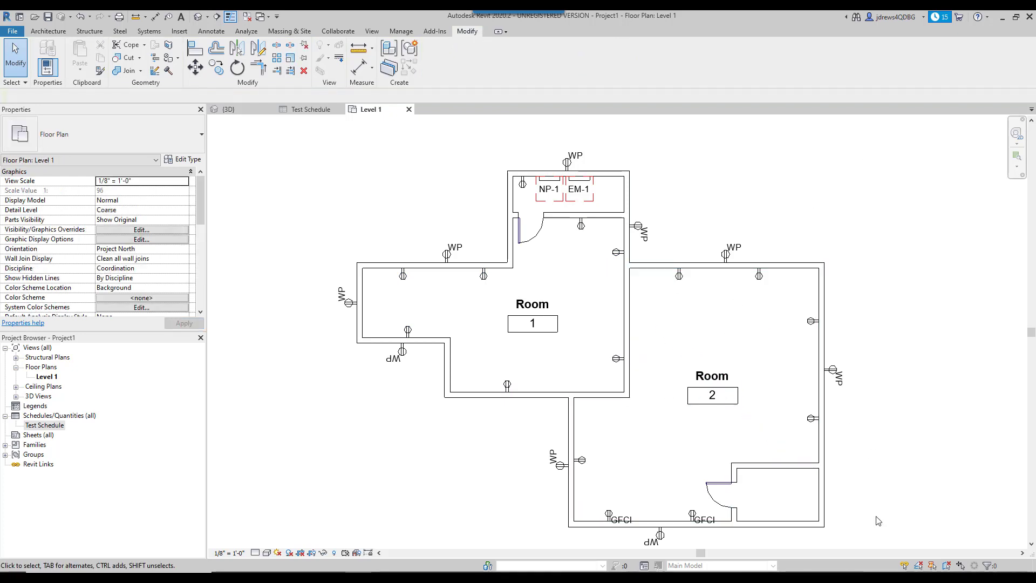
# - Select everything around Room 2 and filter the selection to Electrical Fixtures only
pyautogui.moveTo(868, 537); pyautogui.dragTo(561, 264)
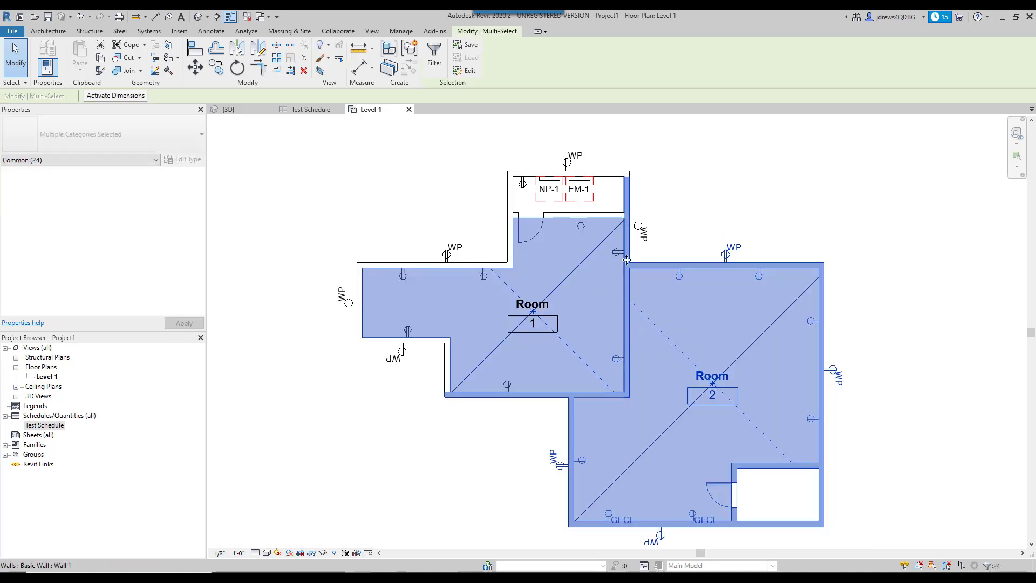
pyautogui.click(434, 54)
pyautogui.click(587, 243)
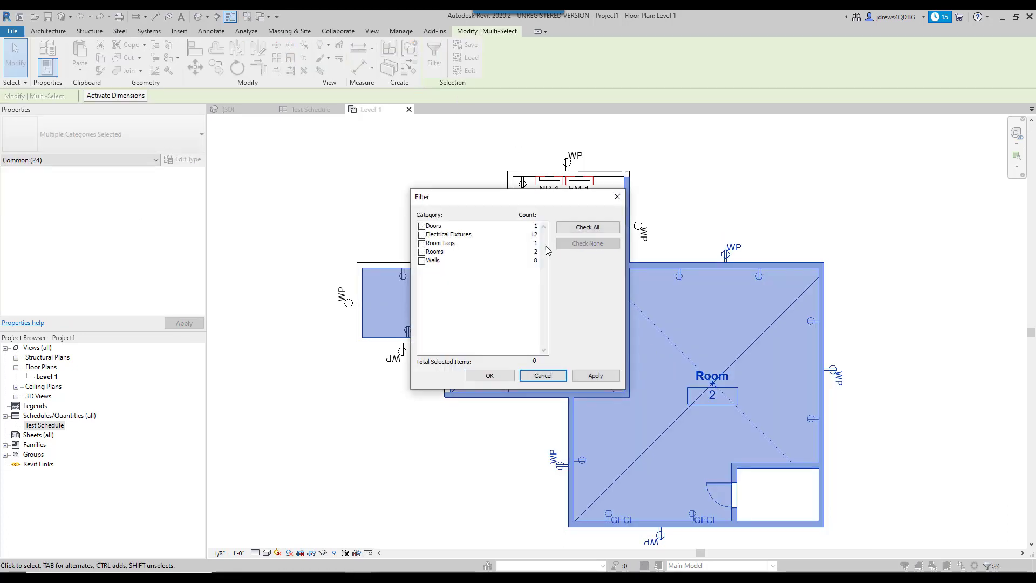
pyautogui.click(425, 235)
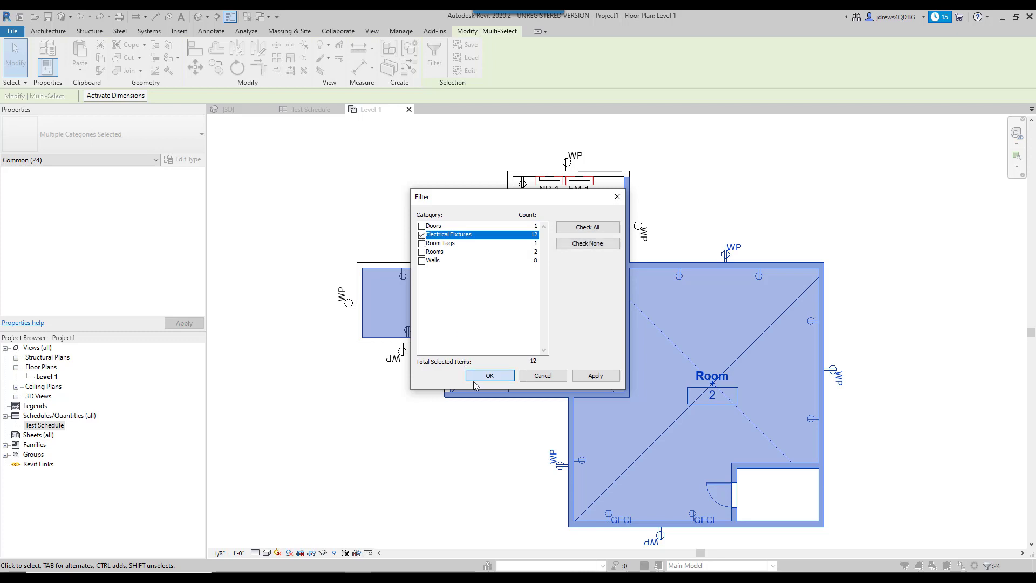
pyautogui.click(489, 375)
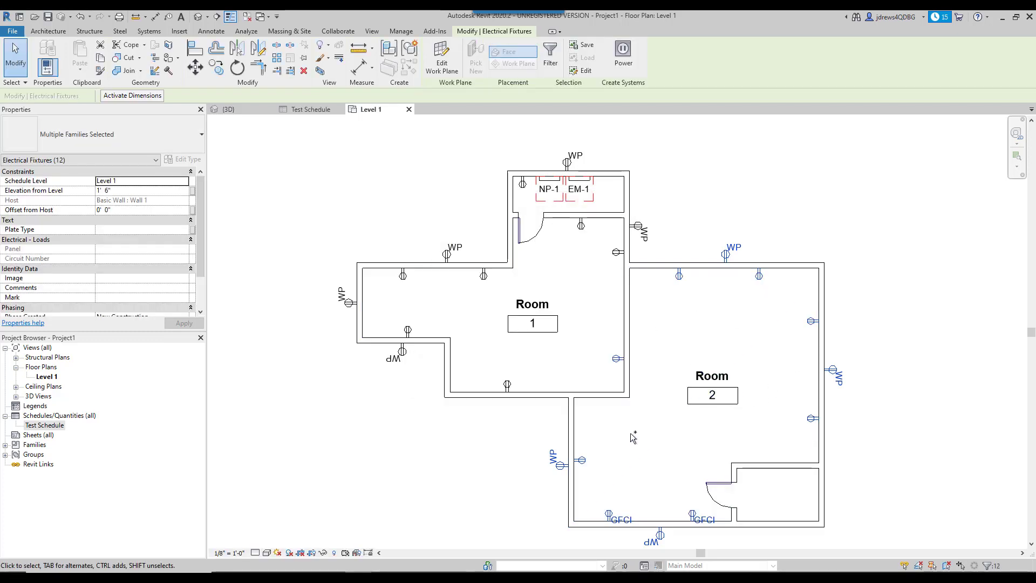
# - Remove the exterior WP receptacles and the Room 1 receptacle from the selection, and set the remaining Room 2 receptacles' Plate Type to Red
pyautogui.keyDown('shift'); pyautogui.click(555, 470); pyautogui.keyUp('shift')
pyautogui.moveTo(663, 529); pyautogui.dragTo(629, 384, button='middle')
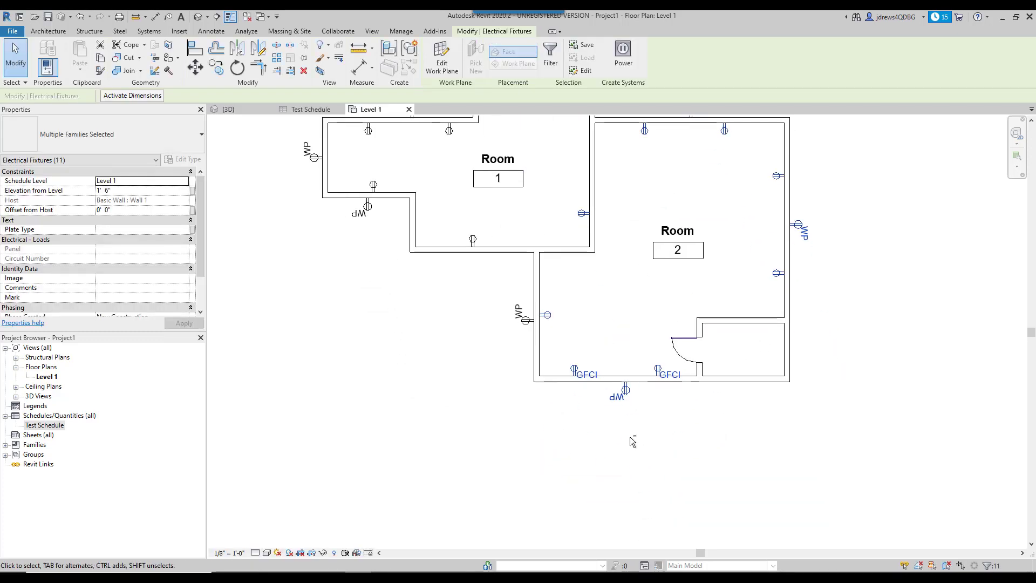
pyautogui.keyDown('shift'); pyautogui.click(627, 392); pyautogui.keyUp('shift')
pyautogui.keyDown('shift'); pyautogui.click(796, 231); pyautogui.keyUp('shift')
pyautogui.moveTo(825, 199); pyautogui.dragTo(823, 293, button='middle')
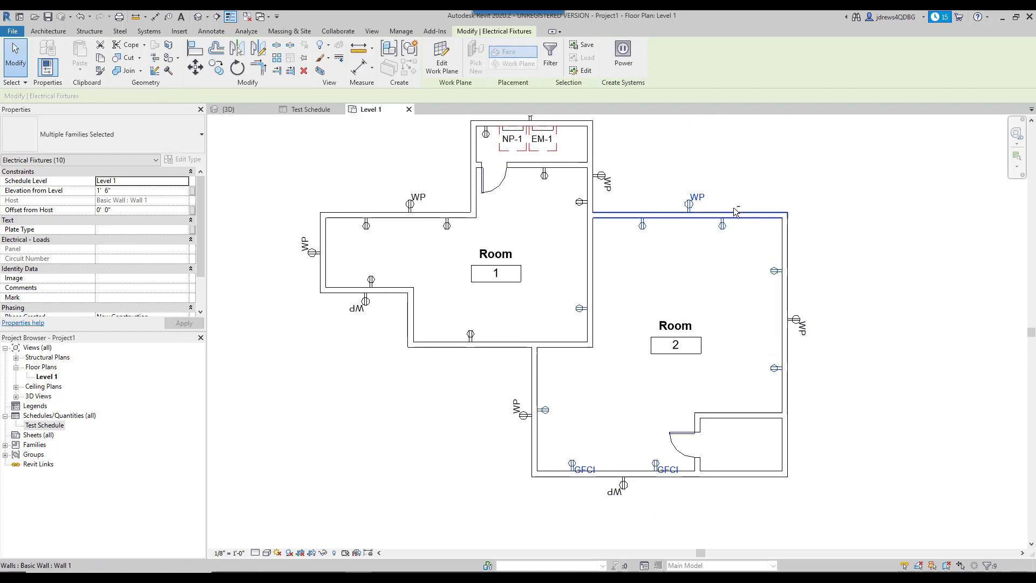
pyautogui.keyDown('shift'); pyautogui.click(688, 206); pyautogui.keyUp('shift')
pyautogui.keyDown('shift'); pyautogui.click(579, 308); pyautogui.keyUp('shift')
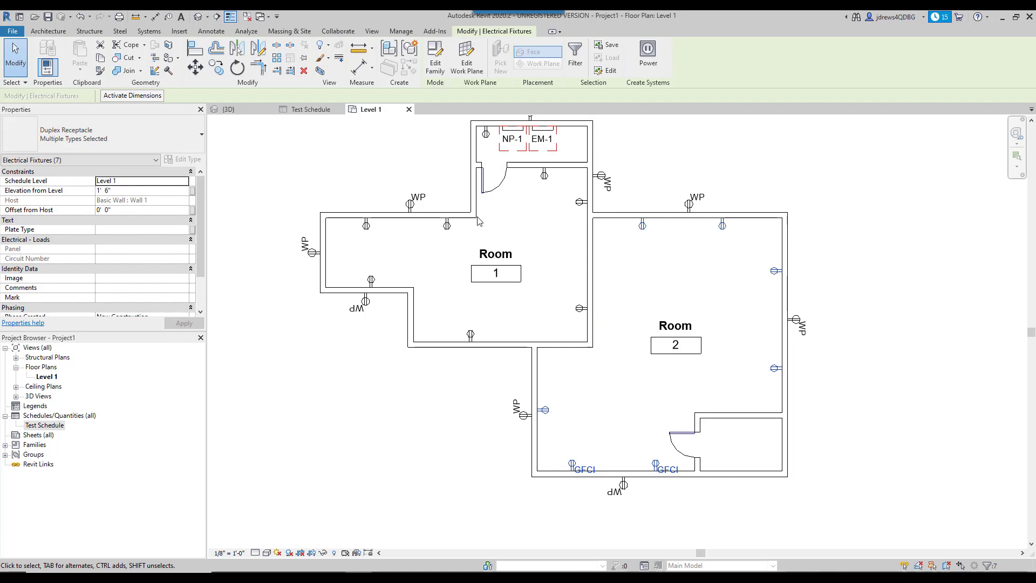
pyautogui.click(142, 231)
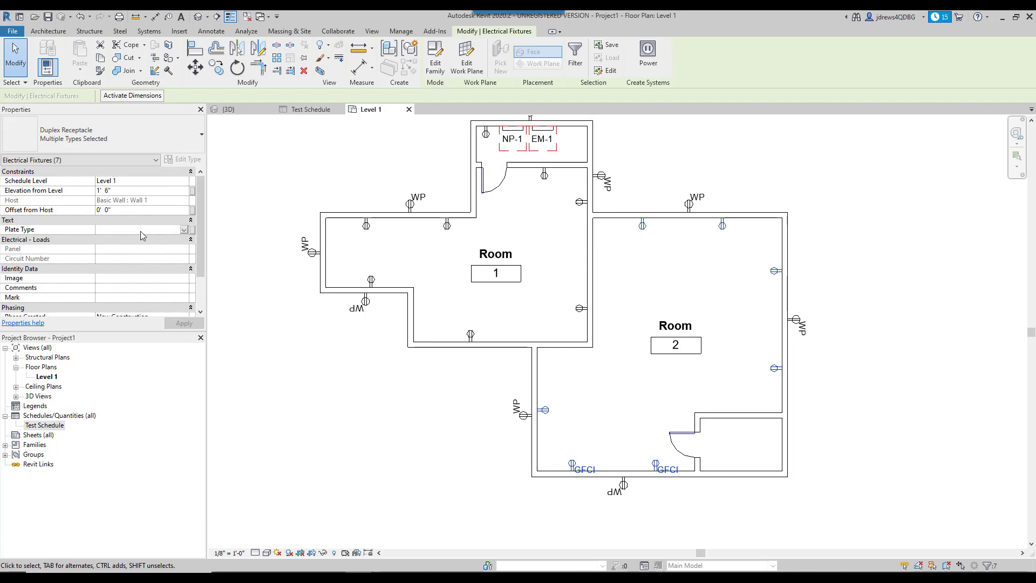
pyautogui.write('Red')
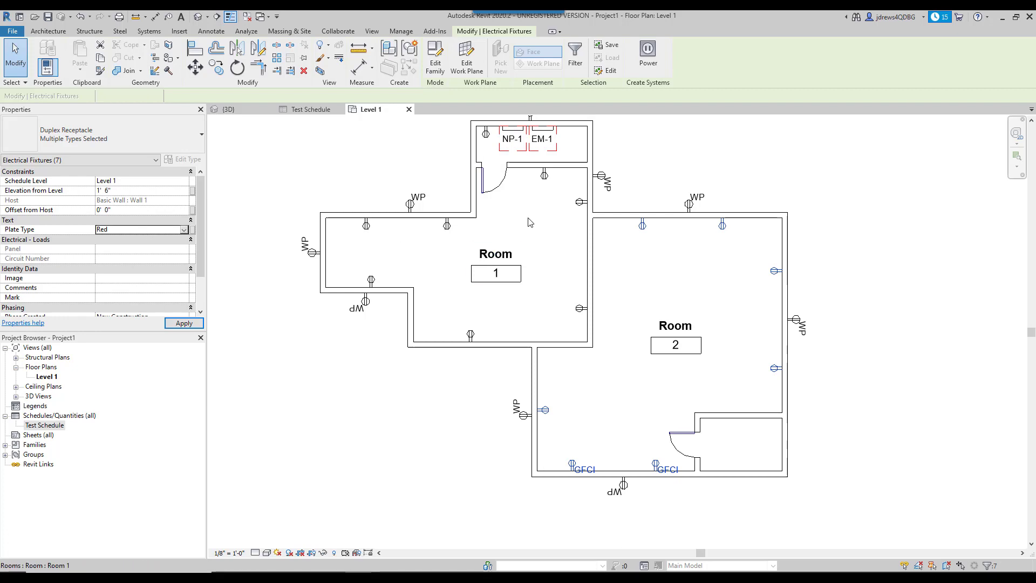
pyautogui.moveTo(523, 268); pyautogui.dragTo(533, 330, button='middle')
pyautogui.click(678, 160)
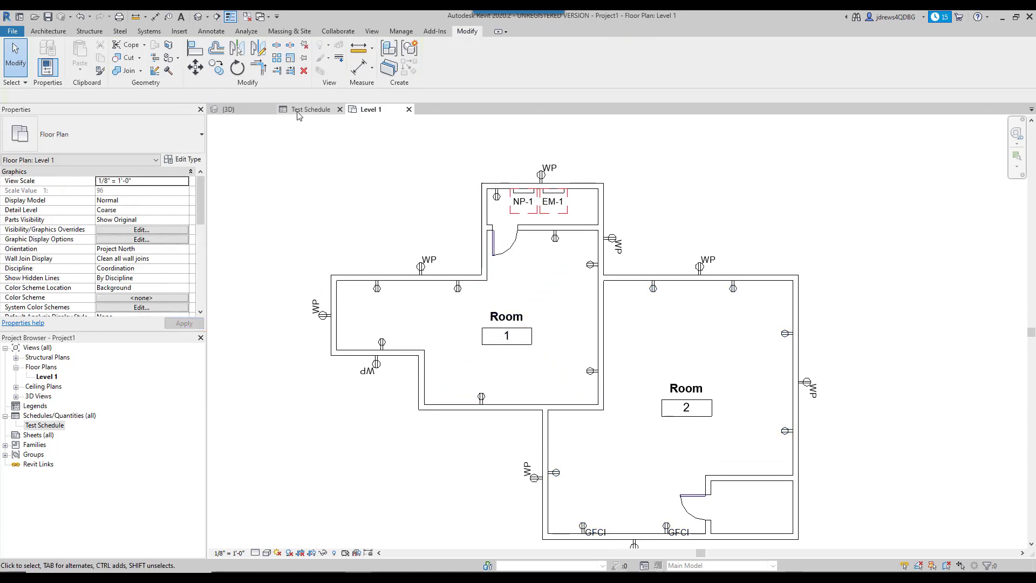
# - In Test Schedule, add Plate Type as the second sorting field after Family and Type, and narrow the Family and Type column
pyautogui.click(310, 110)
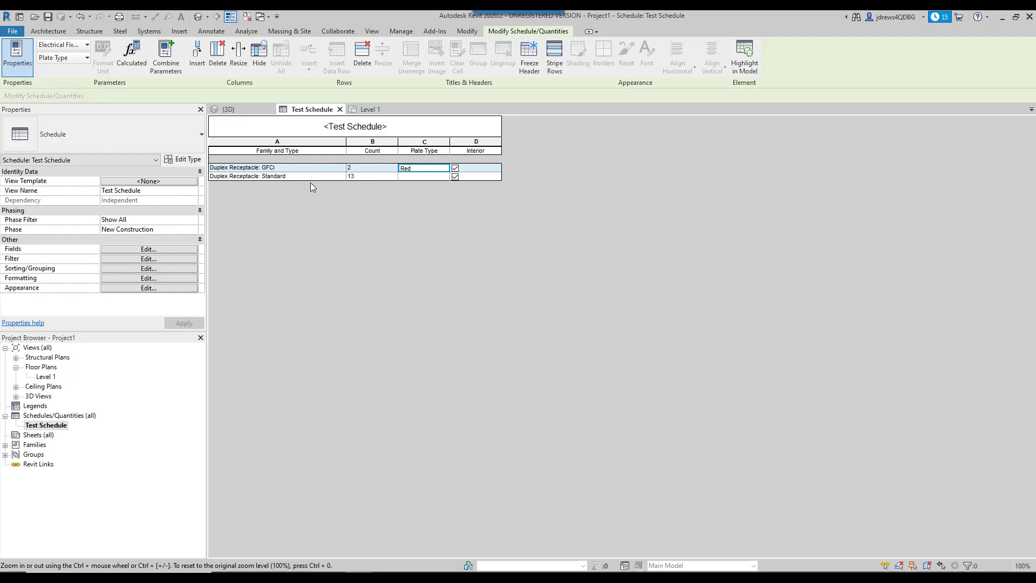
pyautogui.click(423, 176)
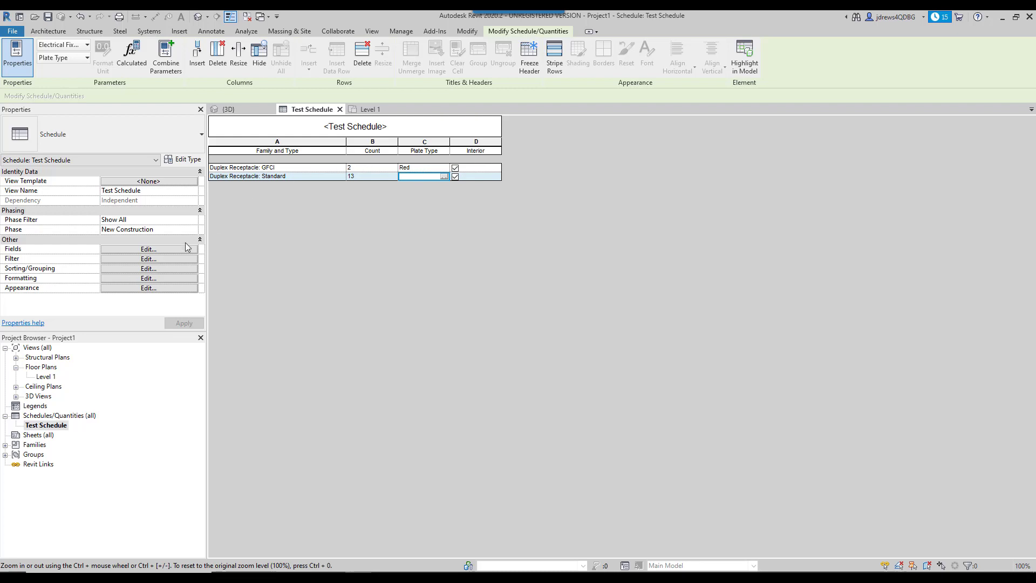
pyautogui.click(127, 269)
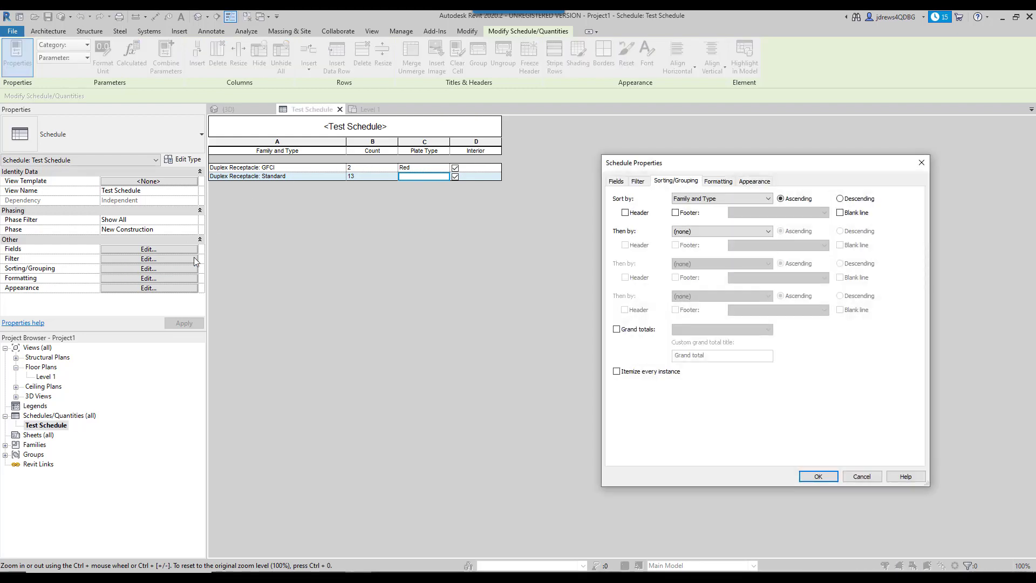
pyautogui.moveTo(703, 161); pyautogui.dragTo(633, 163)
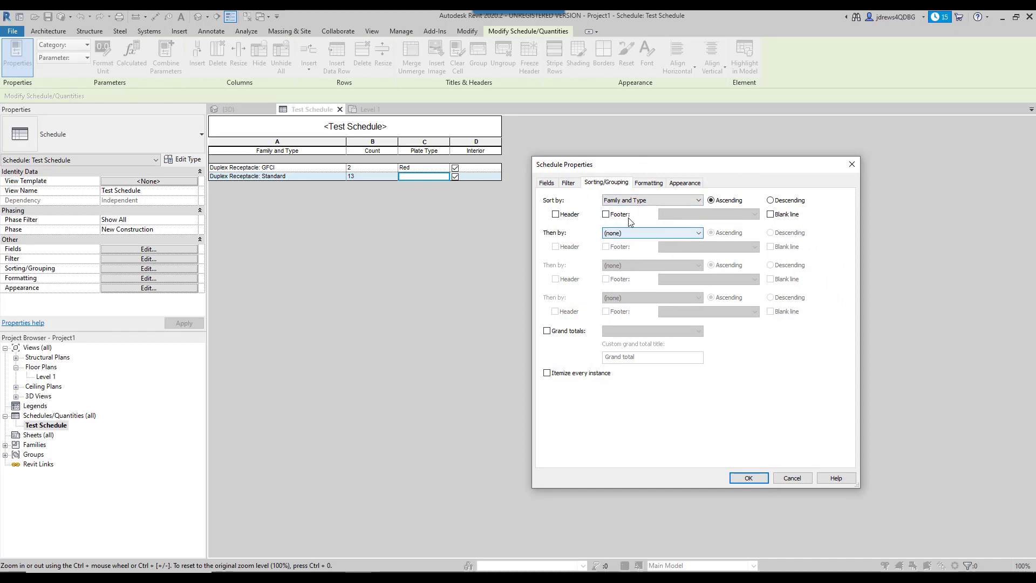
pyautogui.click(619, 233)
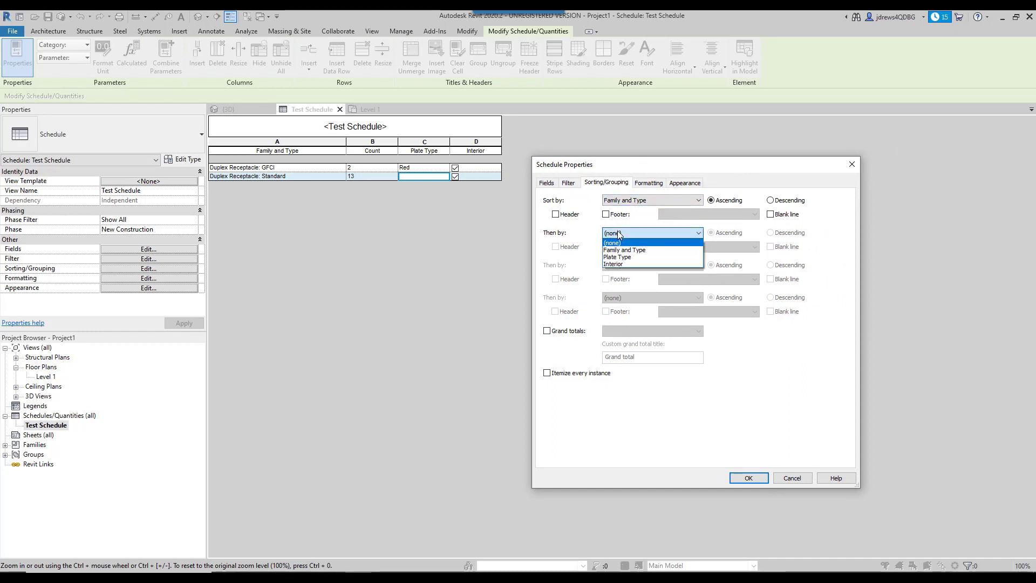
pyautogui.click(650, 253)
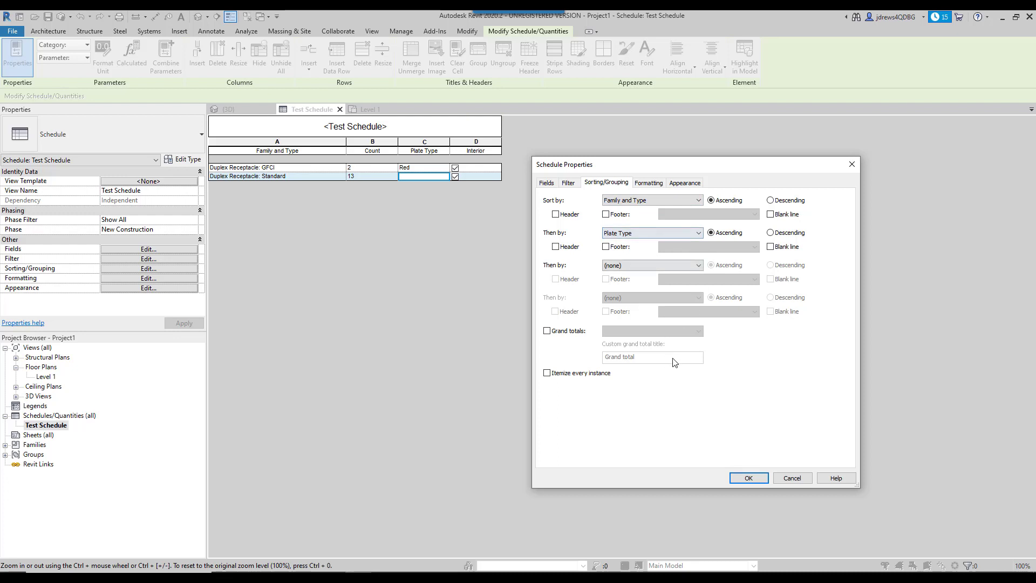
pyautogui.click(755, 480)
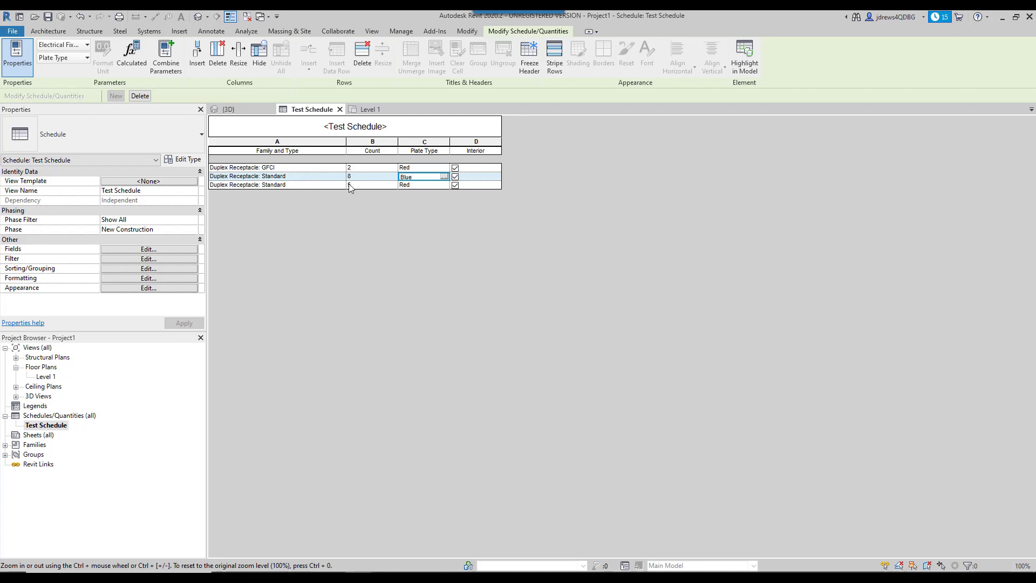
pyautogui.moveTo(345, 143); pyautogui.dragTo(319, 144)
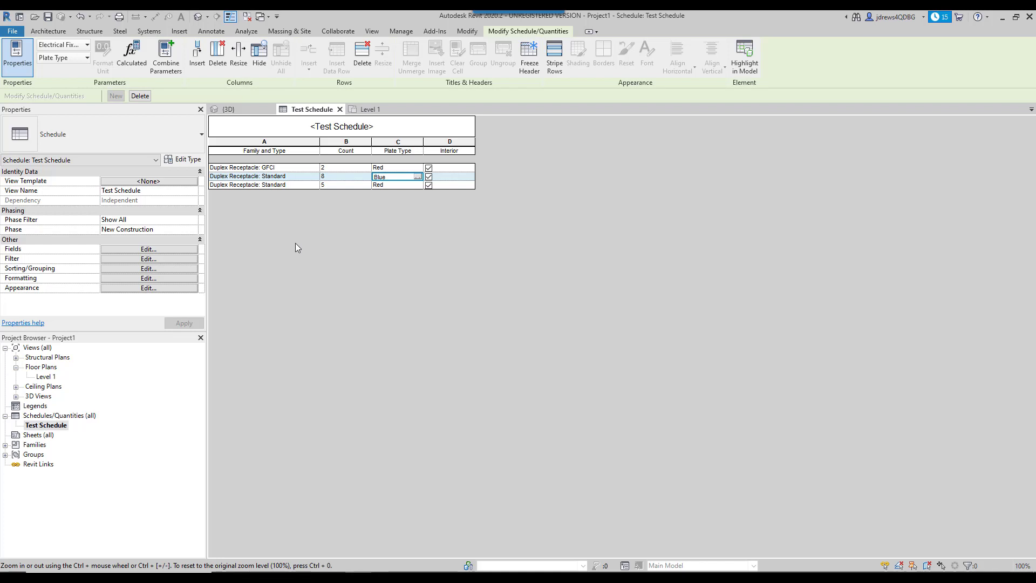
# - Create a new schedule for the Electrical Equipment category, keeping the name Electrical Equipment Schedule
pyautogui.rightClick(65, 415)
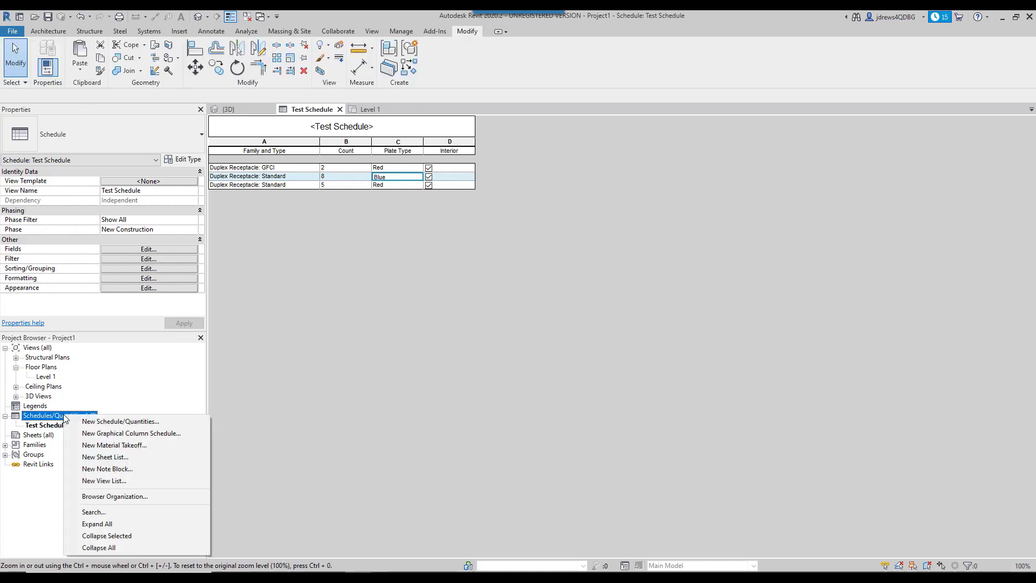
pyautogui.click(102, 422)
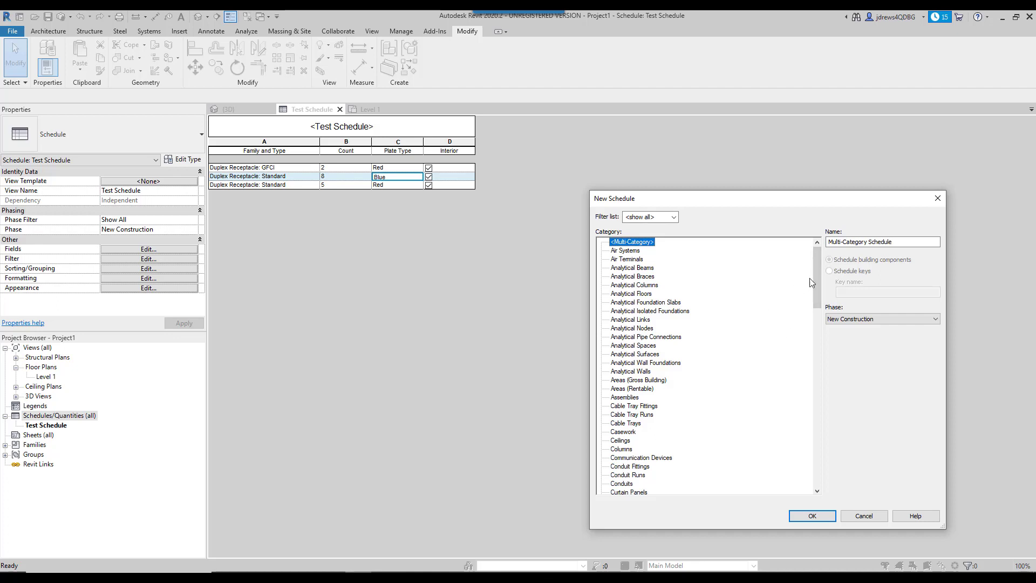
pyautogui.scroll(-8, 810, 283)
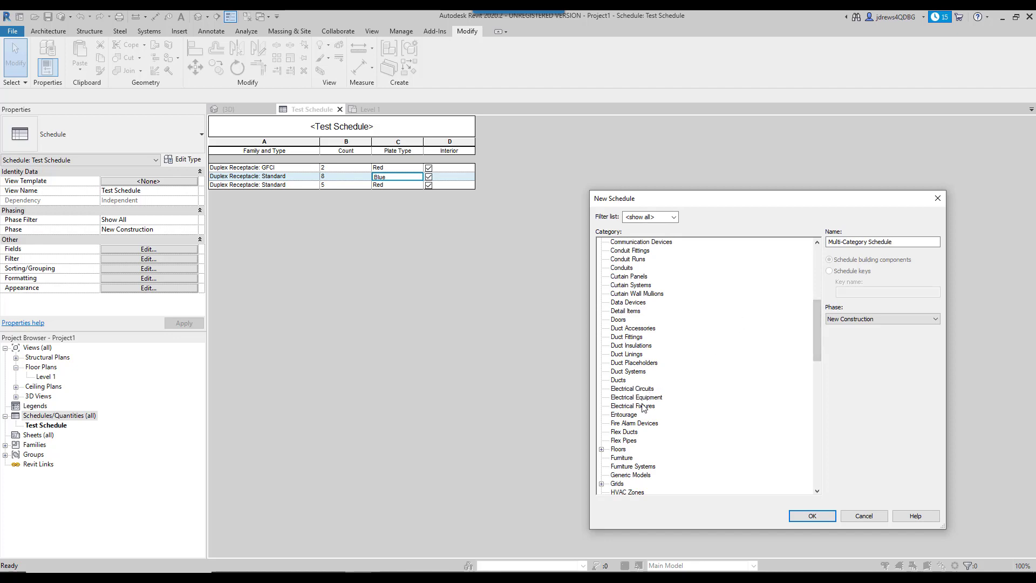
pyautogui.click(641, 406)
pyautogui.click(642, 398)
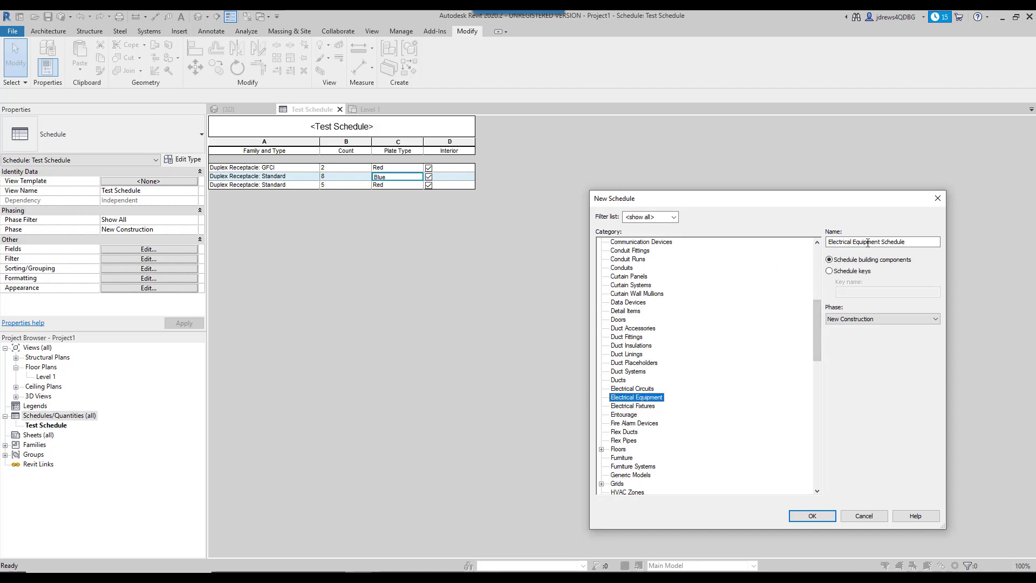
pyautogui.click(811, 515)
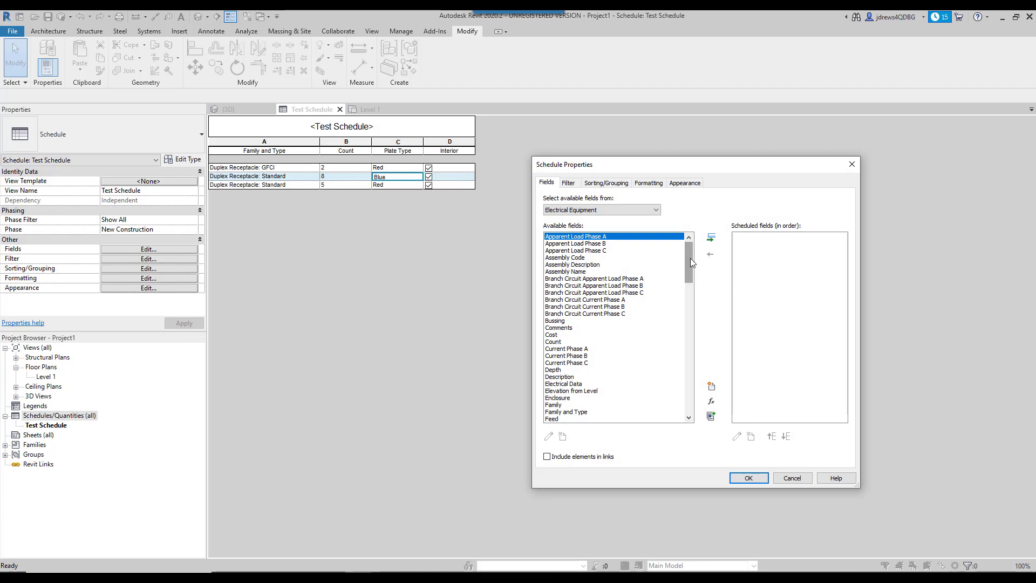
# - Add Panel Name as the only scheduled field of the Electrical Equipment Schedule and widen its column
pyautogui.moveTo(690, 262); pyautogui.dragTo(691, 362)
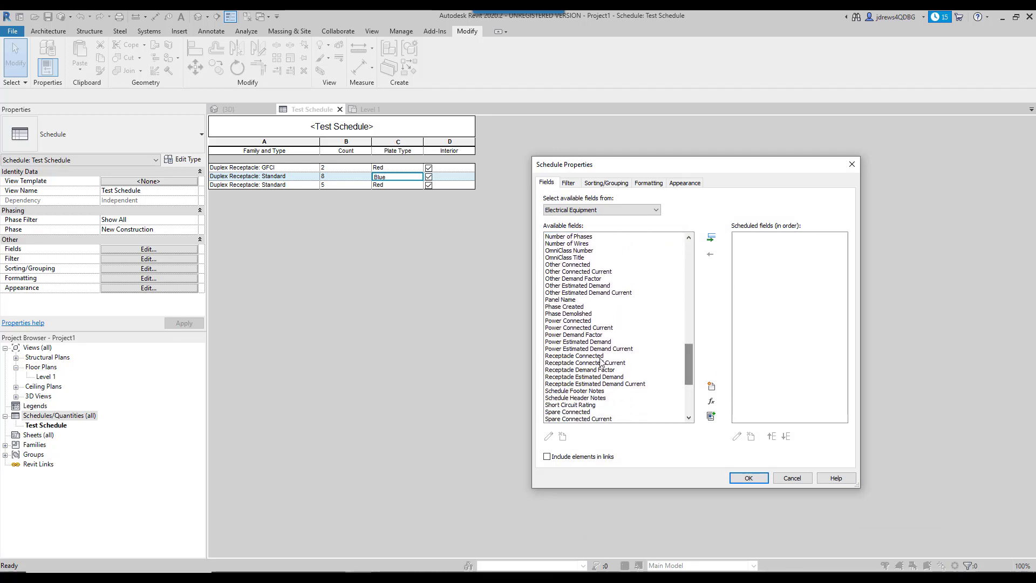
pyautogui.click(572, 300)
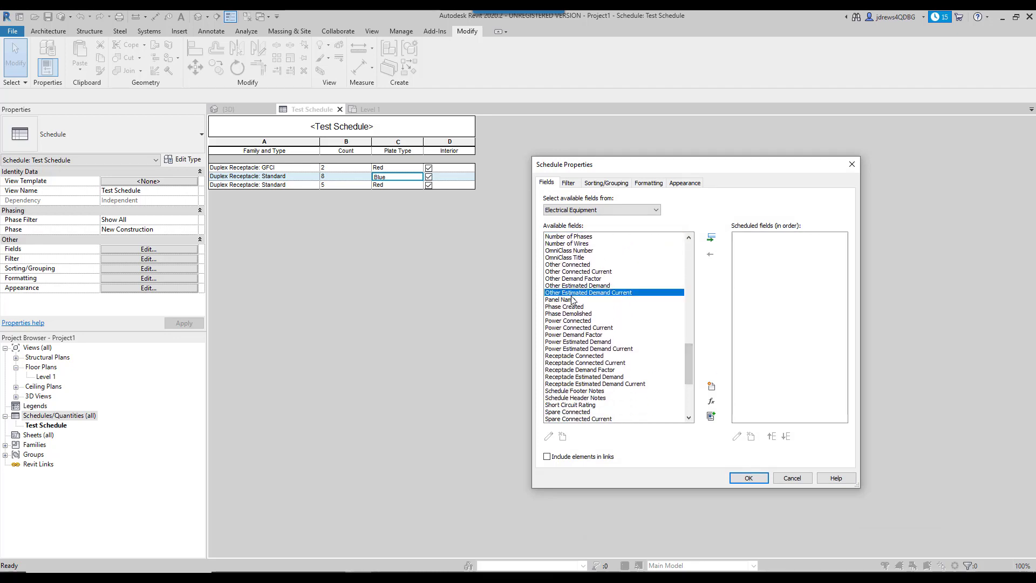
pyautogui.click(711, 238)
pyautogui.click(749, 478)
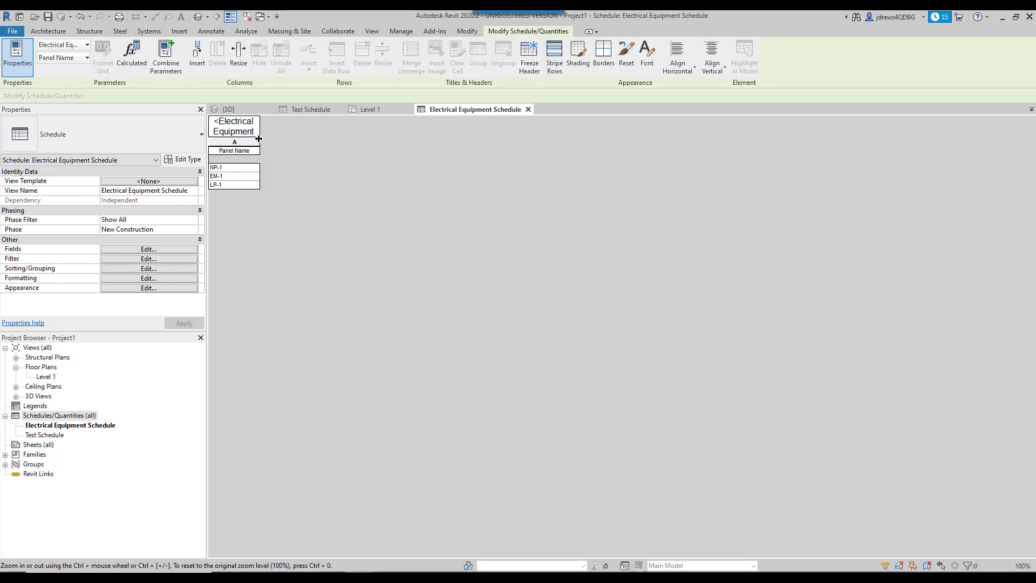
pyautogui.moveTo(259, 139); pyautogui.dragTo(293, 141)
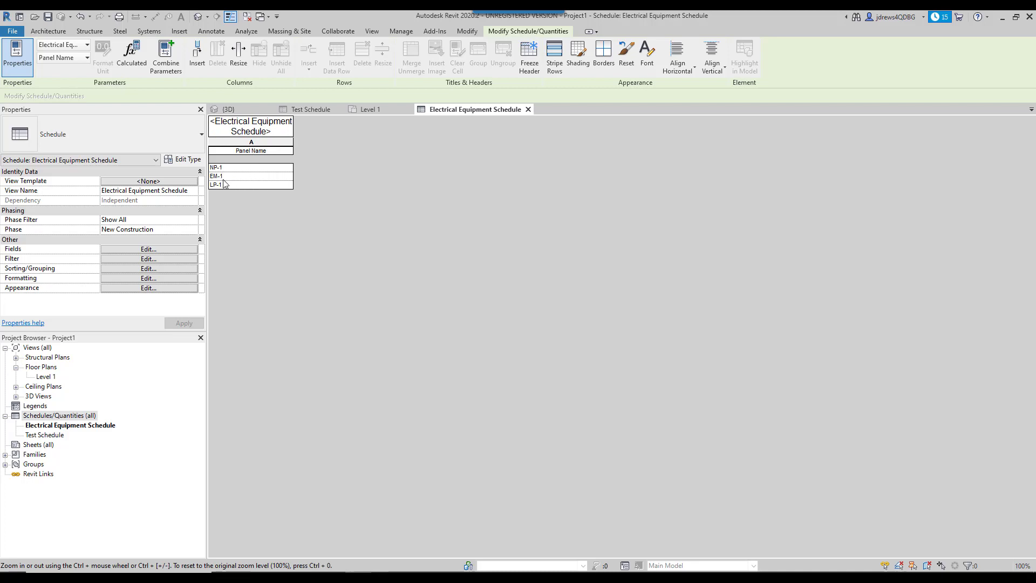
# - Compare the scheduled panels with the Level 1 plan, highlight LP-1 in the model from its schedule row, and locate it relative to the building
pyautogui.click(365, 109)
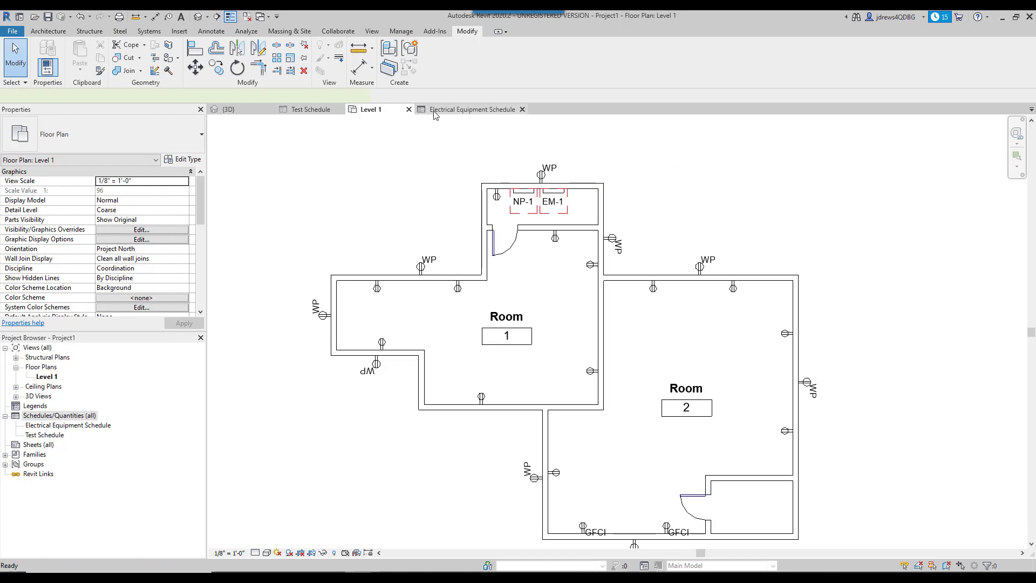
pyautogui.click(465, 110)
pyautogui.click(378, 110)
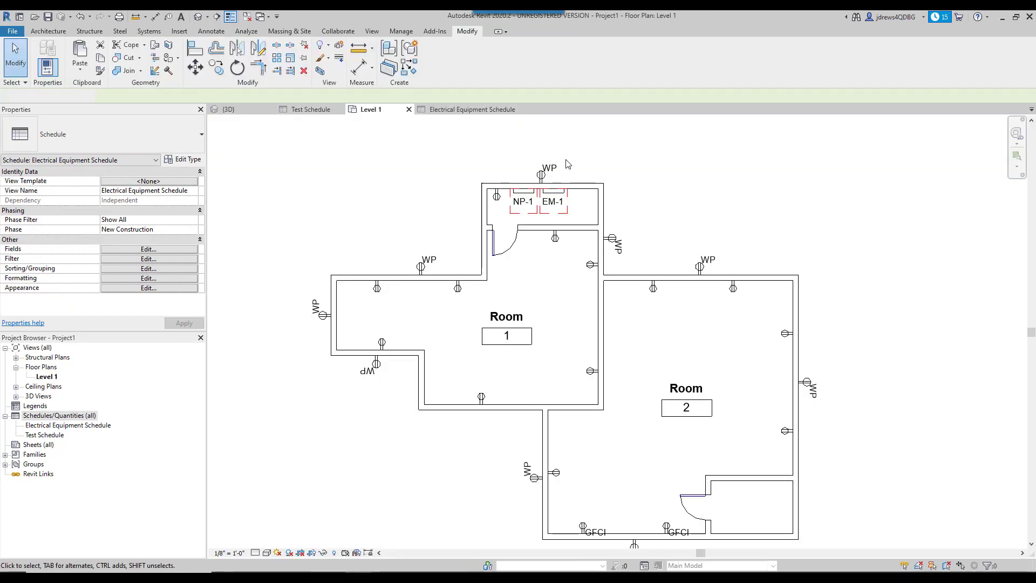
pyautogui.click(453, 109)
pyautogui.click(259, 185)
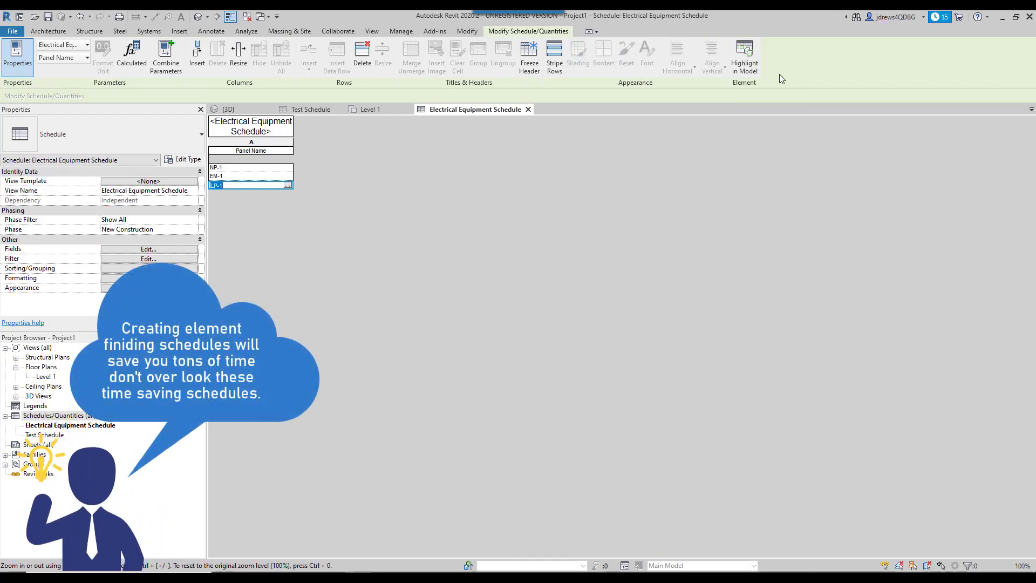
pyautogui.click(748, 67)
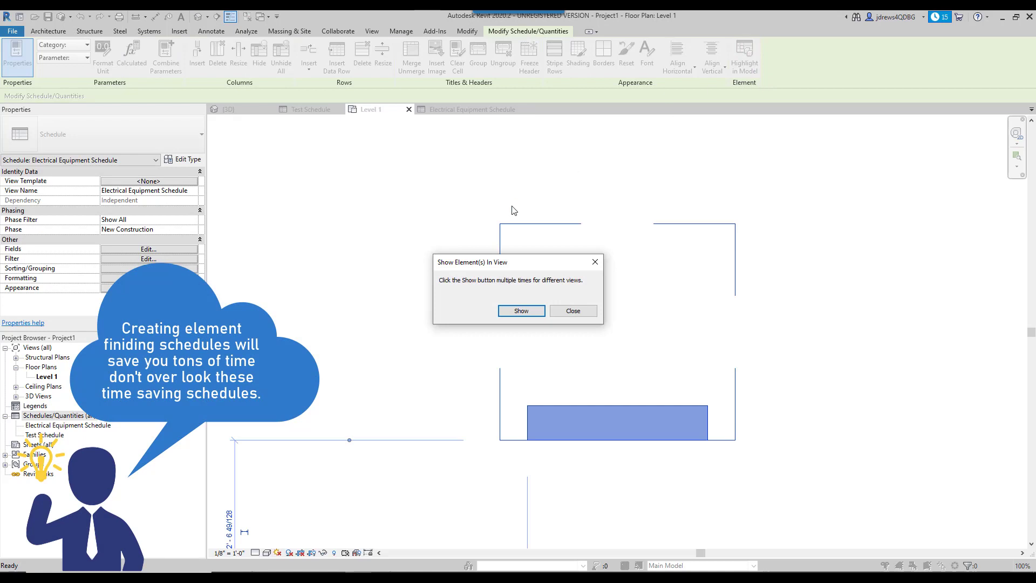
pyautogui.click(577, 311)
pyautogui.scroll(-5, 566, 301)
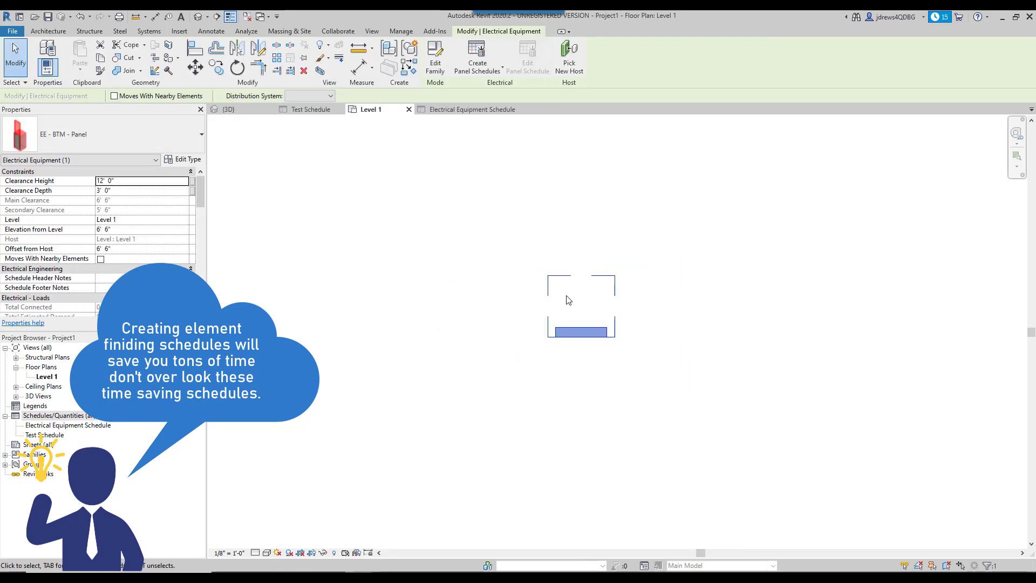
pyautogui.scroll(-7, 519, 289)
pyautogui.moveTo(418, 255); pyautogui.dragTo(564, 288, button='middle')
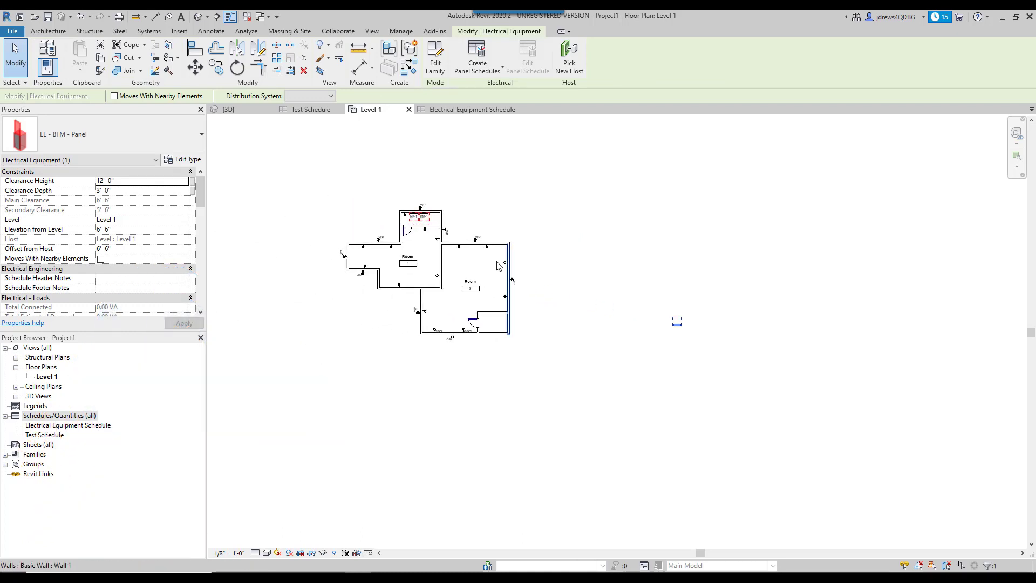
pyautogui.click(695, 372)
pyautogui.scroll(3, 696, 356)
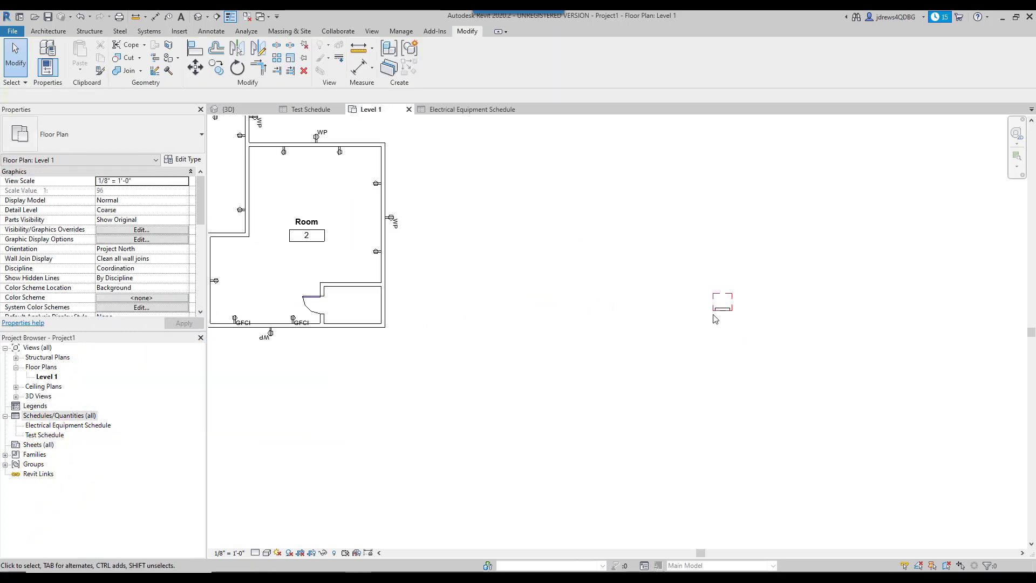
pyautogui.moveTo(619, 237); pyautogui.dragTo(717, 294, button='middle')
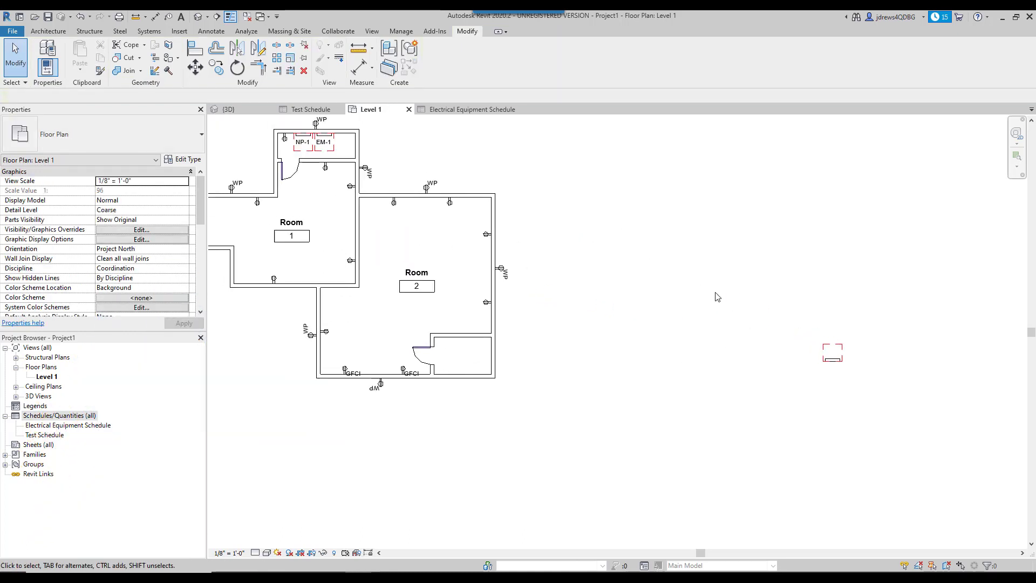
# - Move the stray panel from outside the building into the small closet at the lower-right corner of Room 2, against its lower wall
pyautogui.click(824, 361)
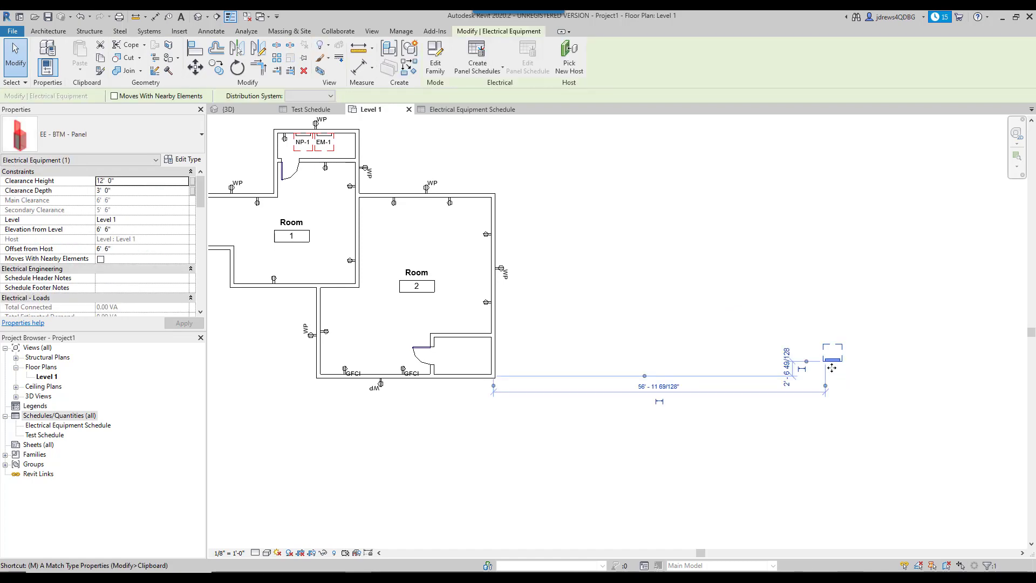
pyautogui.press('m')
pyautogui.press('v')
pyautogui.scroll(5, 828, 364)
pyautogui.click(834, 356)
pyautogui.scroll(-5, 825, 349)
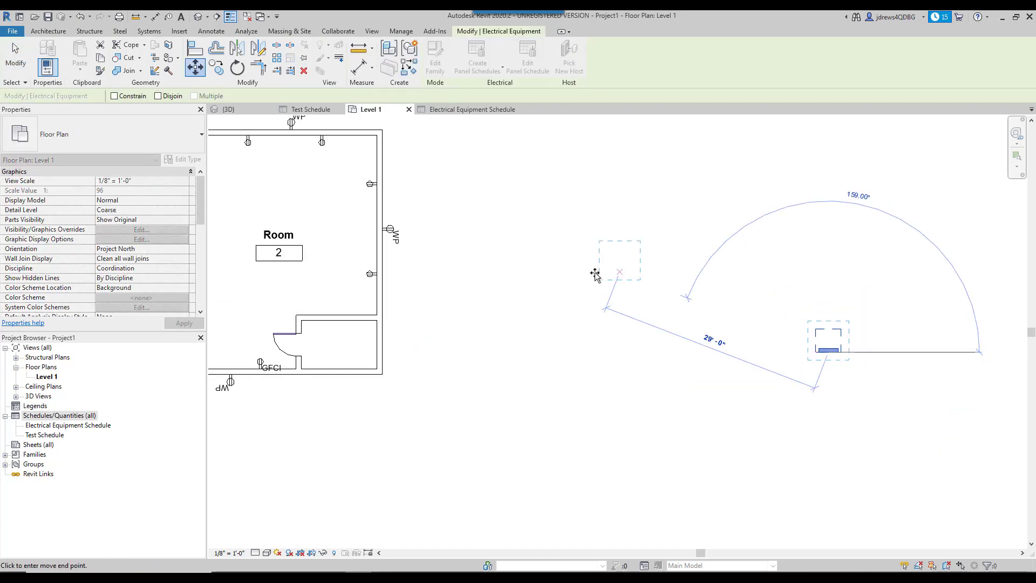
pyautogui.scroll(-3, 545, 275)
pyautogui.moveTo(521, 275); pyautogui.dragTo(707, 330, button='middle')
pyautogui.scroll(6, 628, 322)
pyautogui.click(644, 323)
pyautogui.click(804, 294)
pyautogui.scroll(-1, 707, 331)
pyautogui.scroll(-1, 742, 245)
pyautogui.moveTo(745, 289); pyautogui.dragTo(747, 364, button='middle')
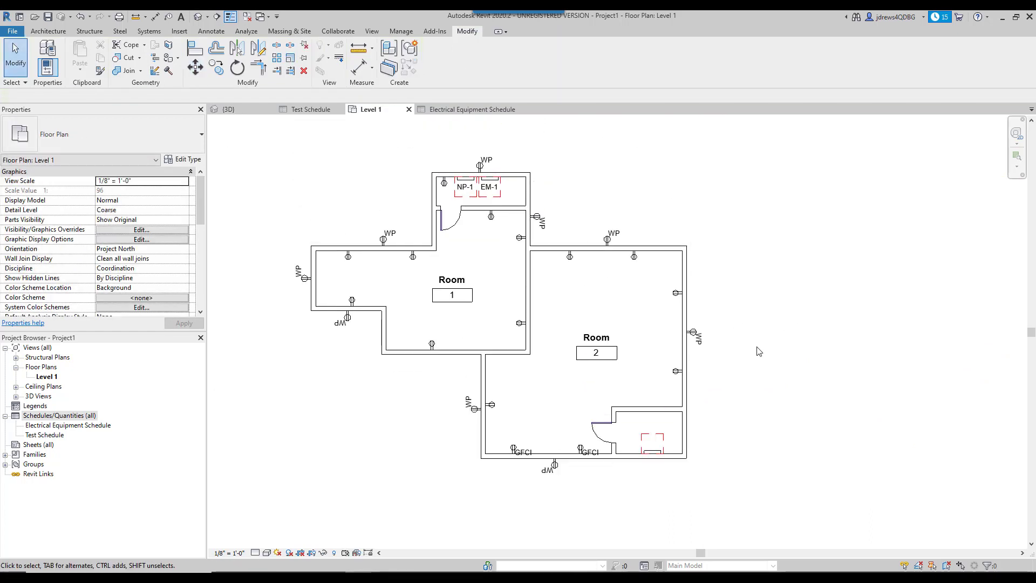
# - Tag the moved panel in the Room 2 closet by category with an attached-end leader, and end the tag command
pyautogui.press('t')
pyautogui.press('g')
pyautogui.scroll(3, 650, 440)
pyautogui.click(654, 447)
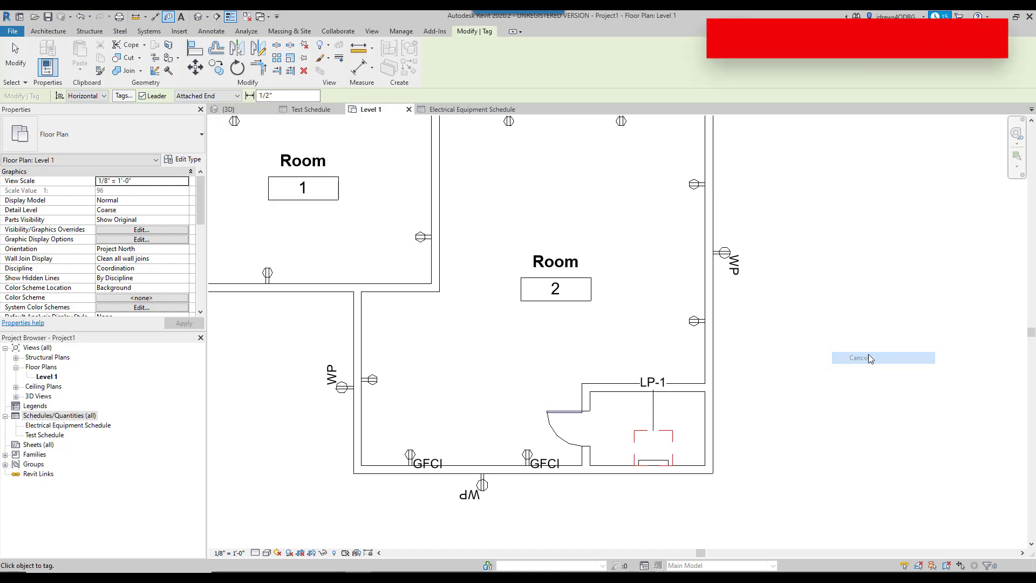
pyautogui.press('Escape')
pyautogui.scroll(-1, 799, 305)
pyautogui.moveTo(794, 222); pyautogui.dragTo(806, 300, button='middle')
pyautogui.moveTo(671, 260); pyautogui.dragTo(715, 293, button='middle')
pyautogui.moveTo(687, 357); pyautogui.dragTo(690, 343, button='middle')
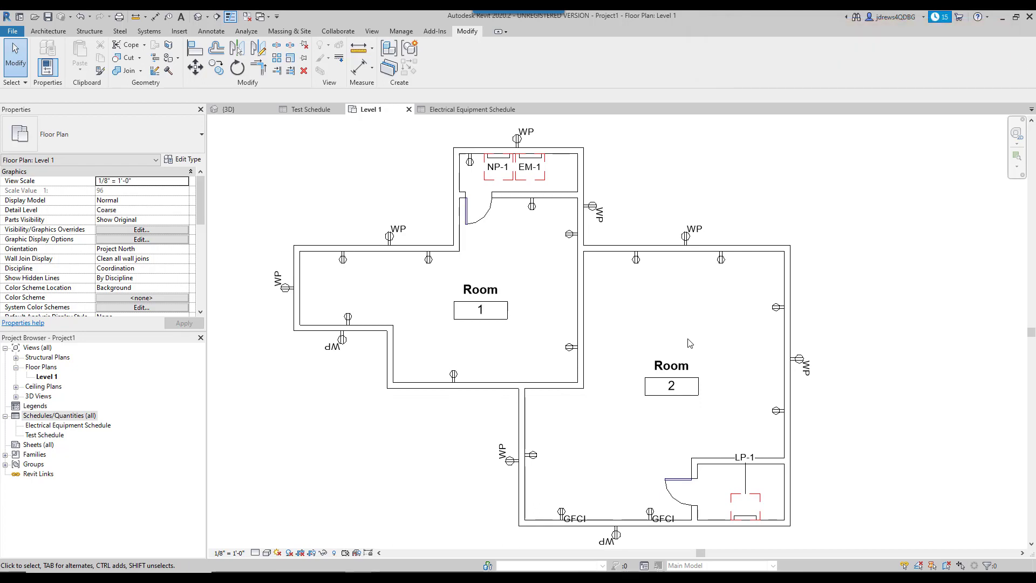